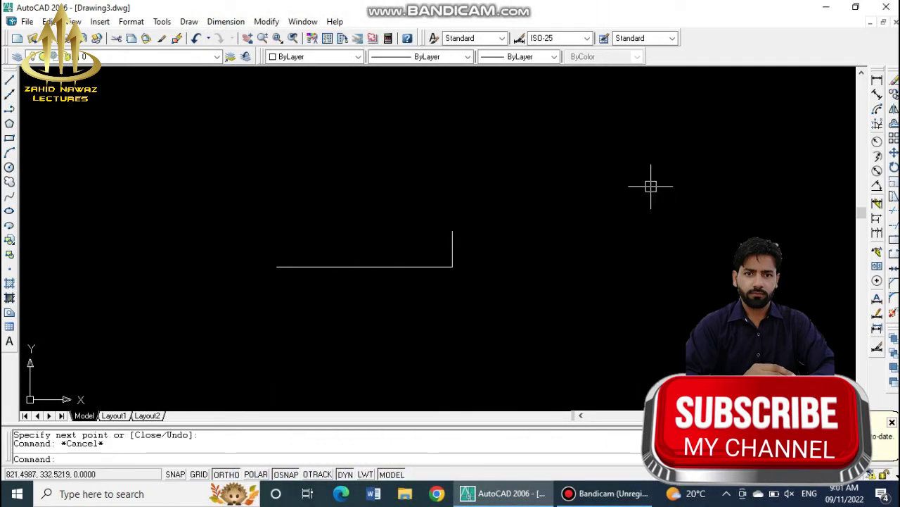
Step: Dimension the horizontal line end to end with a linear dimension of 10 placed below it
{"action": "left_click", "coordinate": [878, 81]}
{"action": "left_click", "coordinate": [277, 266]}
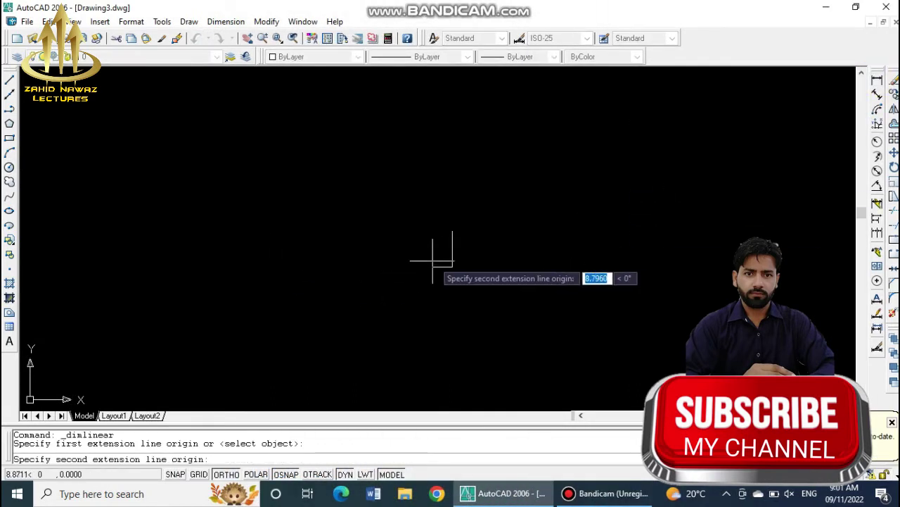
{"action": "left_click", "coordinate": [453, 266]}
{"action": "left_click", "coordinate": [458, 316]}
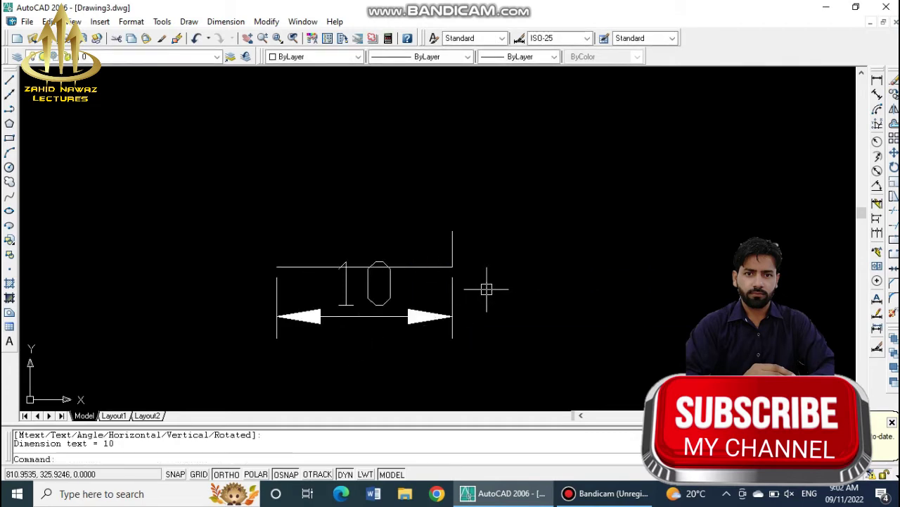
Step: Open the ISO-25 style editor on its Lines tab, moving the dialogs aside to uncover the drawing
{"action": "left_click", "coordinate": [130, 22]}
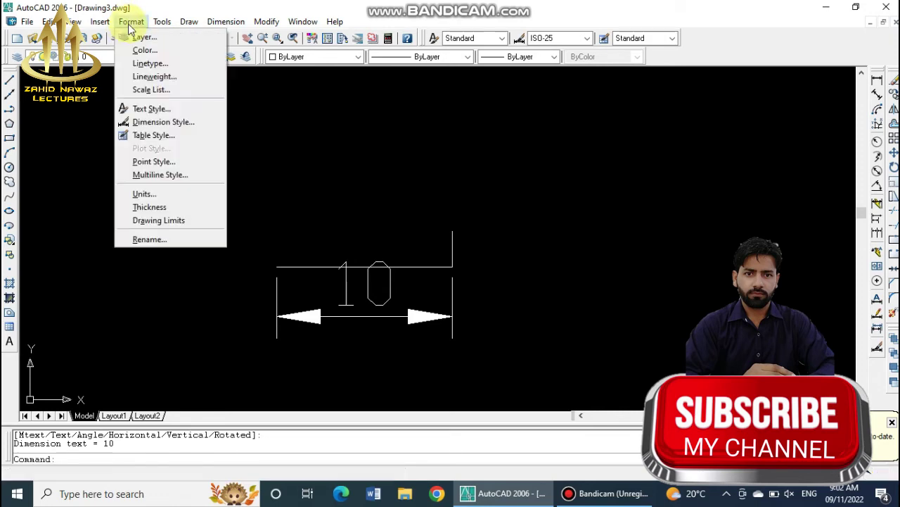
{"action": "left_click", "coordinate": [189, 123]}
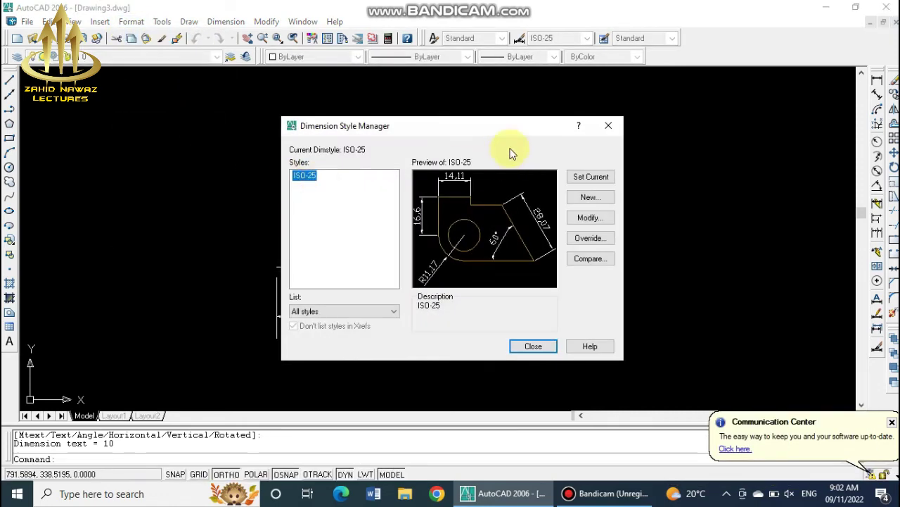
{"action": "left_click_drag", "start_coordinate": [458, 133], "coordinate": [649, 111]}
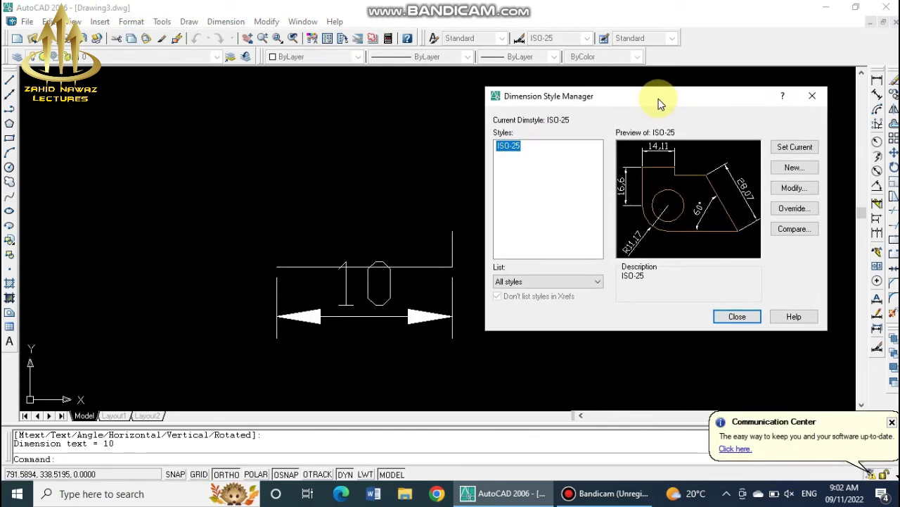
{"action": "left_click_drag", "start_coordinate": [577, 111], "coordinate": [725, 116]}
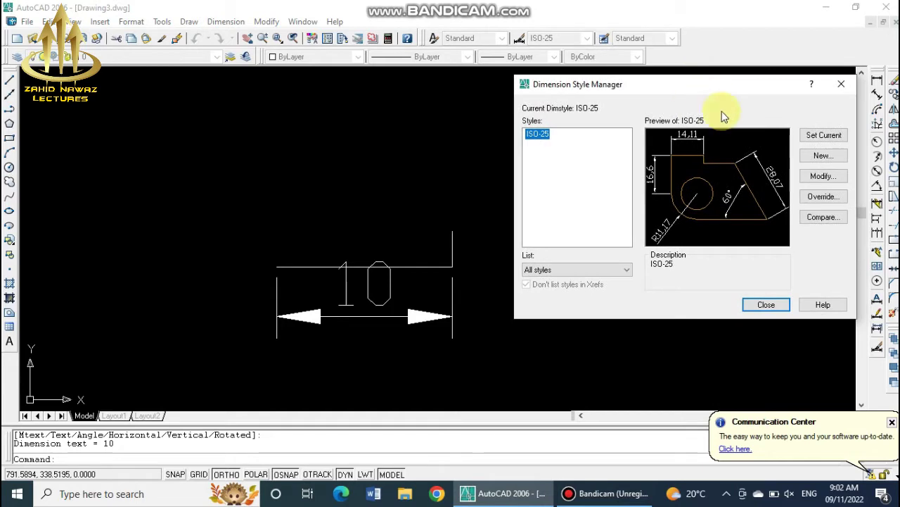
{"action": "left_click", "coordinate": [824, 181]}
{"action": "mouse_move", "coordinate": [426, 104]}
{"action": "left_mouse_down"}
{"action": "mouse_move", "coordinate": [678, 80]}
{"action": "mouse_move", "coordinate": [690, 64]}
{"action": "left_mouse_up"}
{"action": "left_click", "coordinate": [529, 80]}
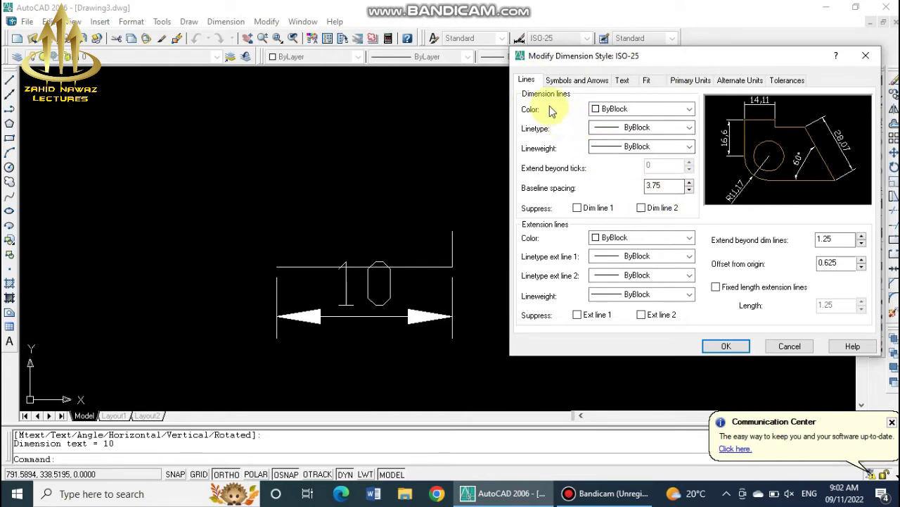
{"action": "left_click_drag", "start_coordinate": [541, 111], "coordinate": [355, 313]}
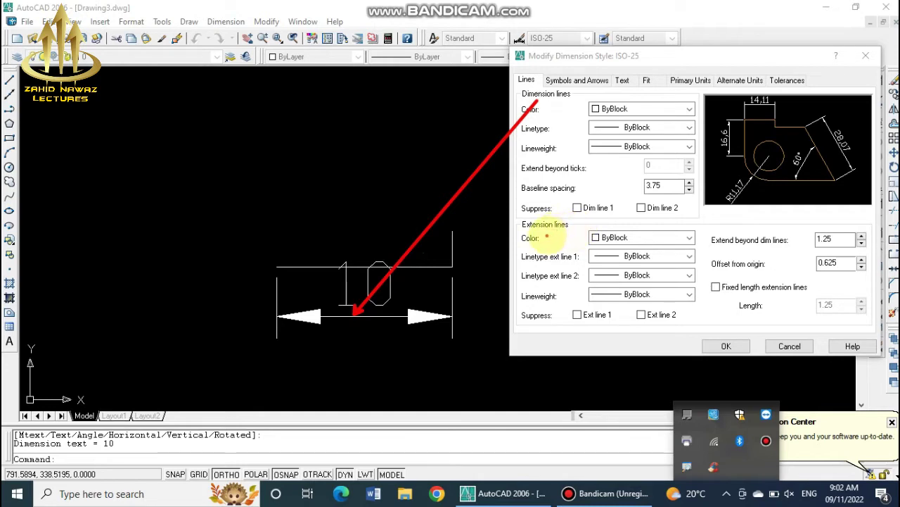
{"action": "left_click_drag", "start_coordinate": [457, 303], "coordinate": [534, 235]}
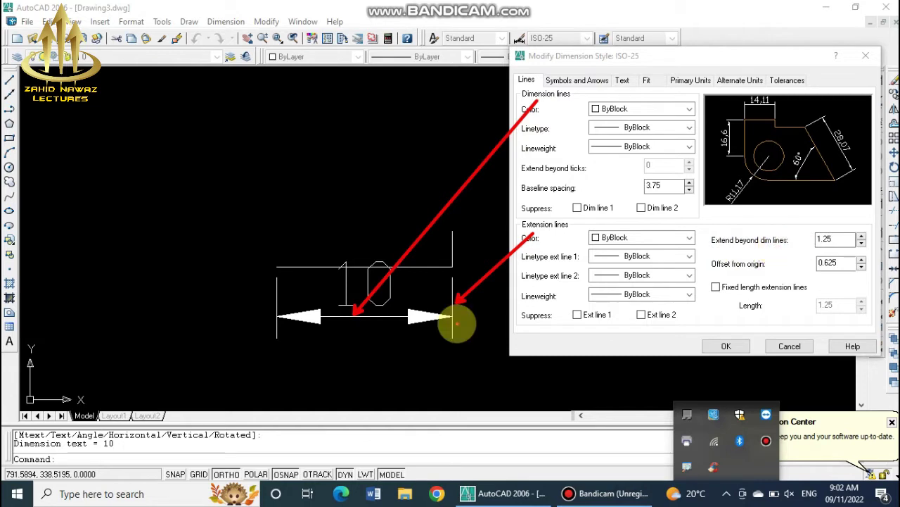
{"action": "left_click_drag", "start_coordinate": [457, 322], "coordinate": [807, 242]}
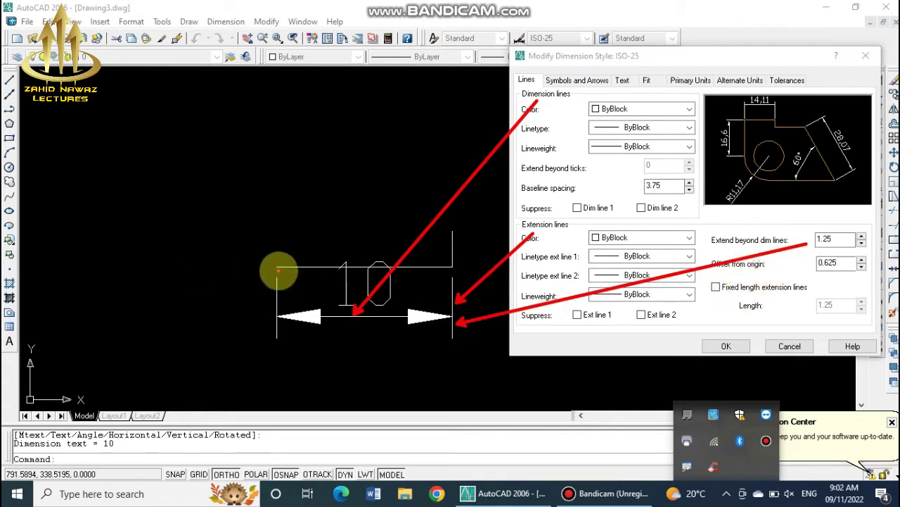
{"action": "left_click_drag", "start_coordinate": [279, 270], "coordinate": [813, 266]}
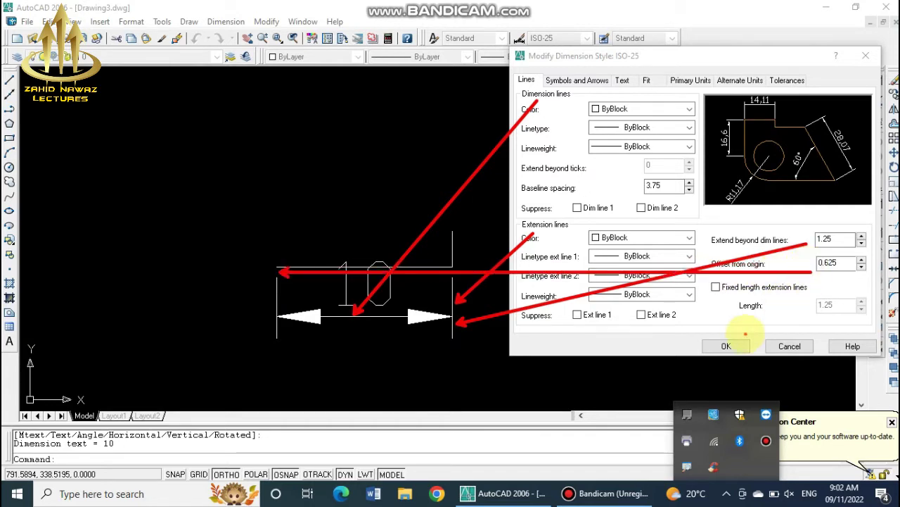
Step: Set ISO-25 baseline spacing 1, extension overshoot 0.1 and origin offset 0.5, then close the dialogs
{"action": "left_click", "coordinate": [669, 186]}
{"action": "double_click", "coordinate": [669, 186]}
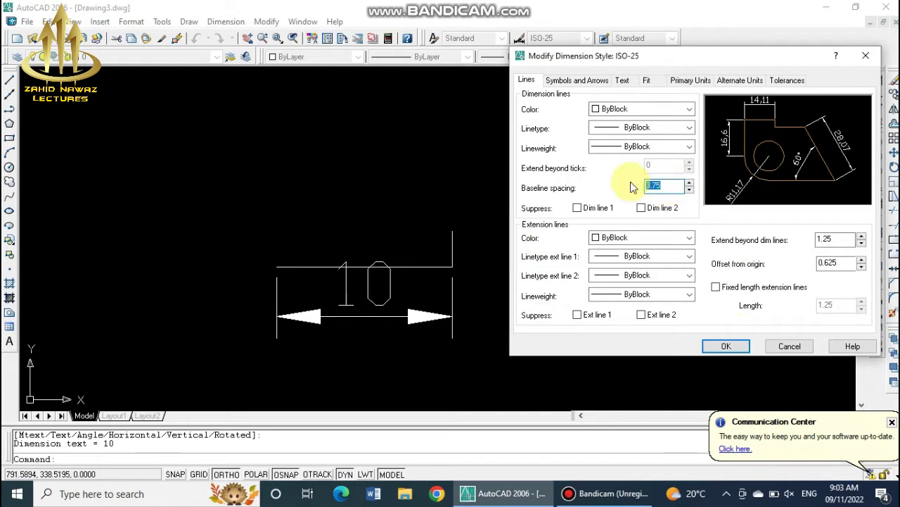
{"action": "type", "text": "1"}
{"action": "left_click", "coordinate": [826, 239]}
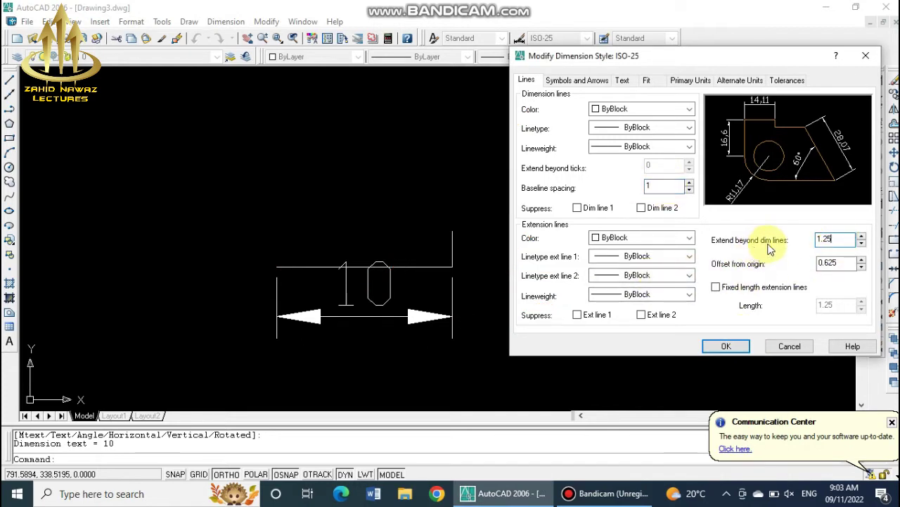
{"action": "double_click", "coordinate": [826, 239]}
{"action": "type", "text": ".1"}
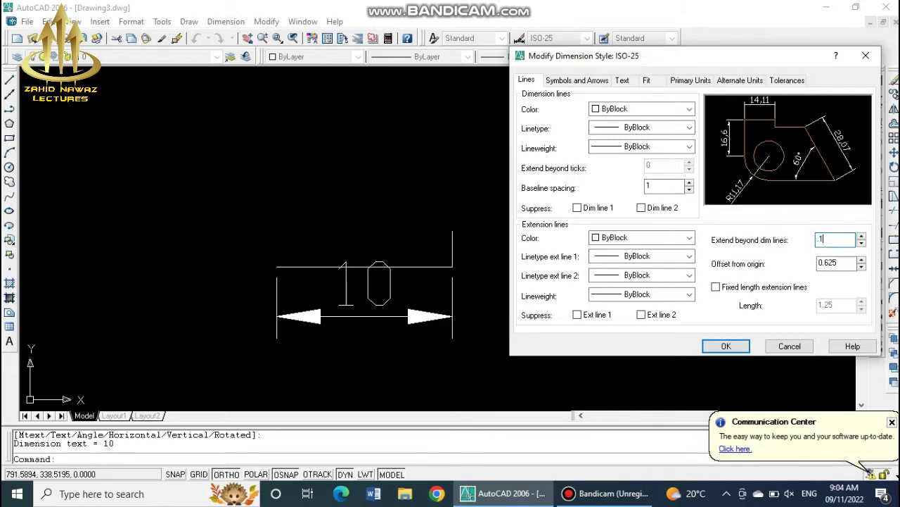
{"action": "left_click", "coordinate": [844, 263]}
{"action": "double_click", "coordinate": [846, 262]}
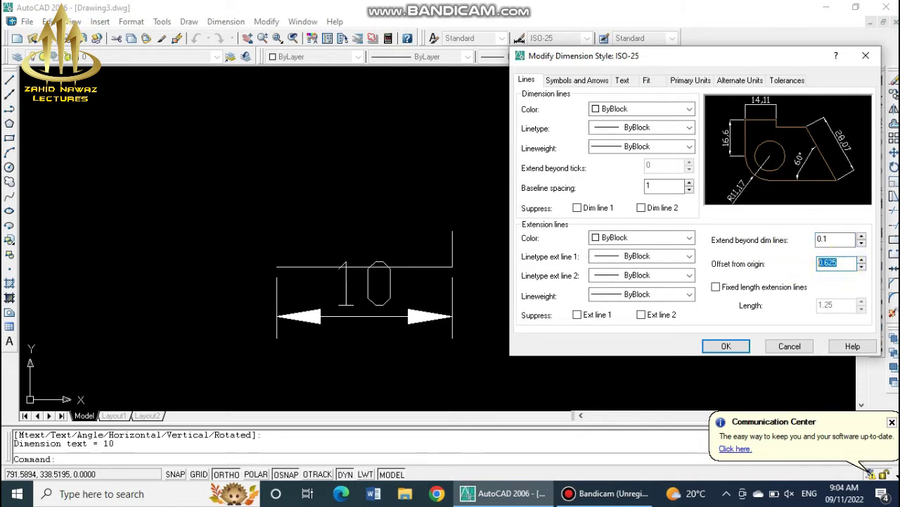
{"action": "type", "text": "0.5"}
{"action": "left_click", "coordinate": [716, 289]}
{"action": "left_click", "coordinate": [725, 346]}
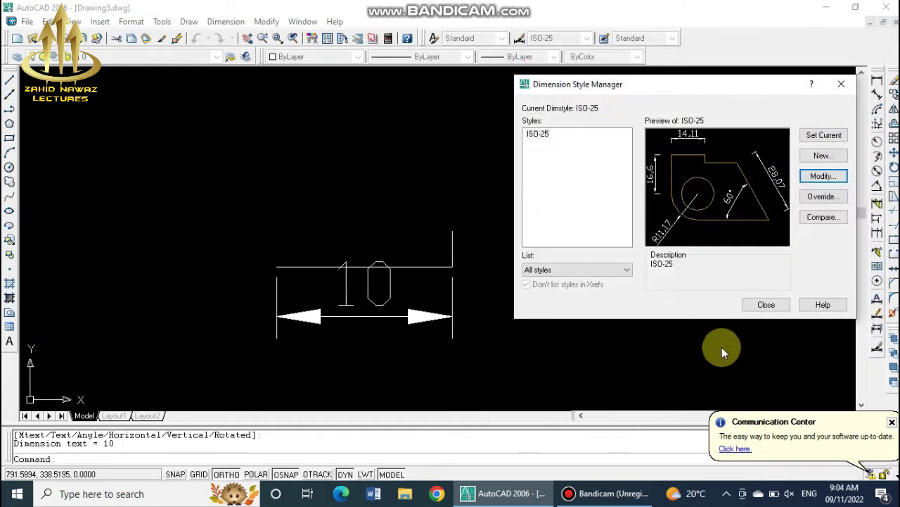
{"action": "left_click", "coordinate": [761, 305]}
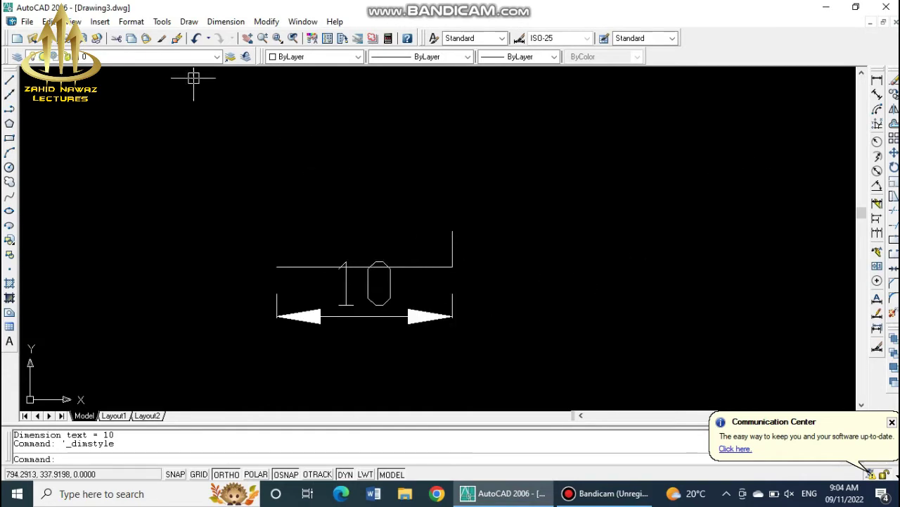
Step: In the ISO-25 Symbols and Arrows settings, set arrow size 0.1 and centre marks to None
{"action": "left_click", "coordinate": [131, 21]}
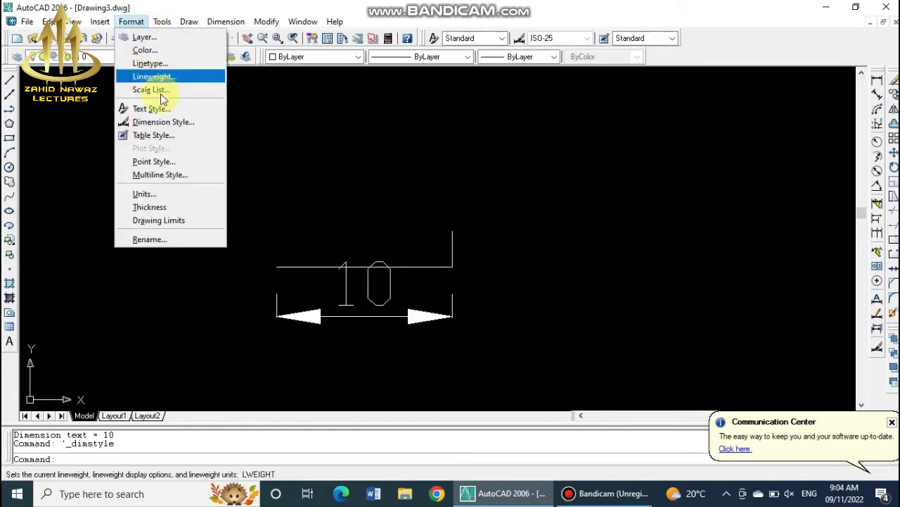
{"action": "left_click", "coordinate": [180, 122]}
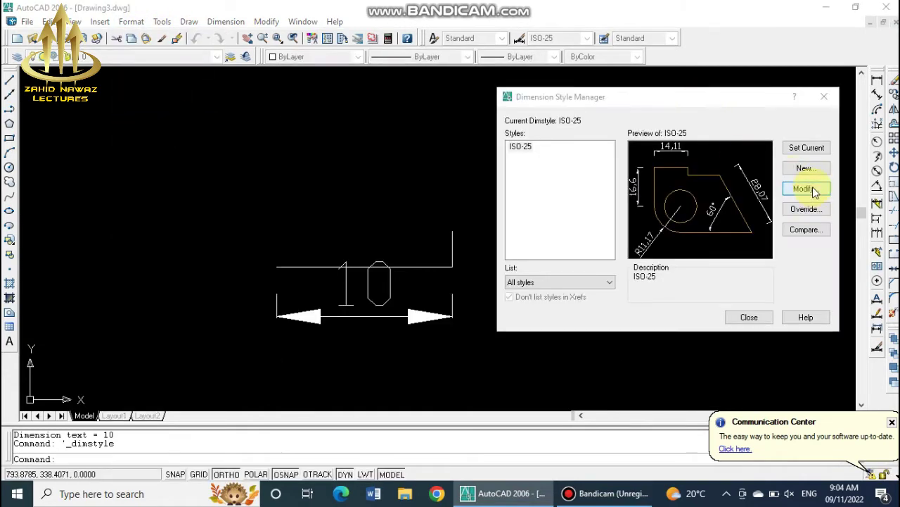
{"action": "left_click", "coordinate": [806, 187]}
{"action": "left_click", "coordinate": [578, 80]}
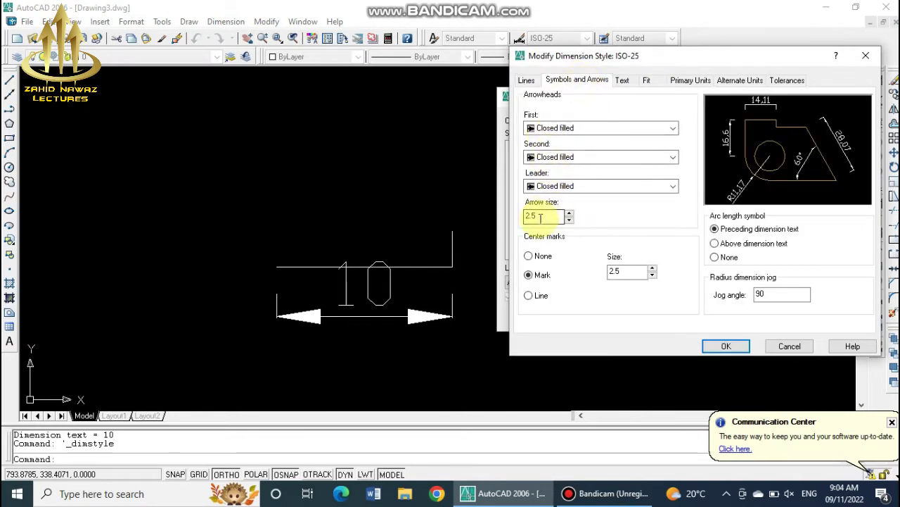
{"action": "left_click_drag", "start_coordinate": [543, 215], "coordinate": [518, 221]}
{"action": "type", "text": "0"}
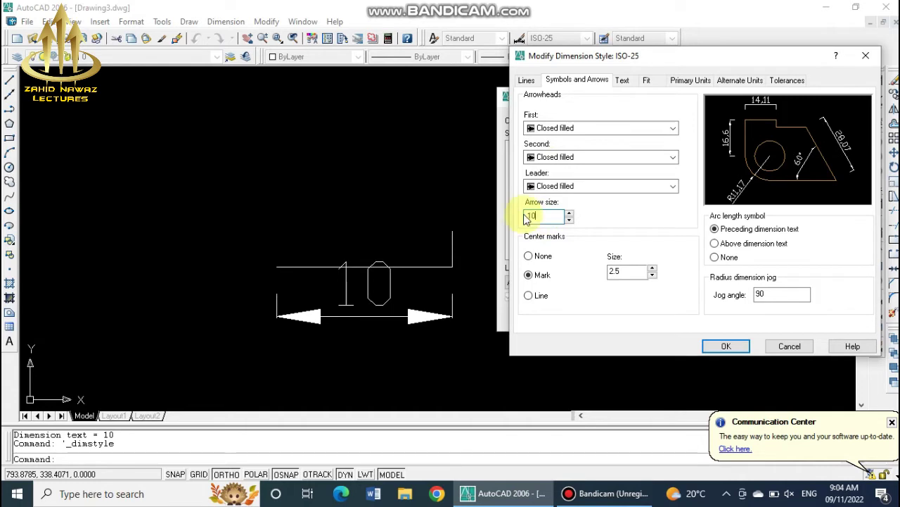
{"action": "left_click", "coordinate": [528, 256]}
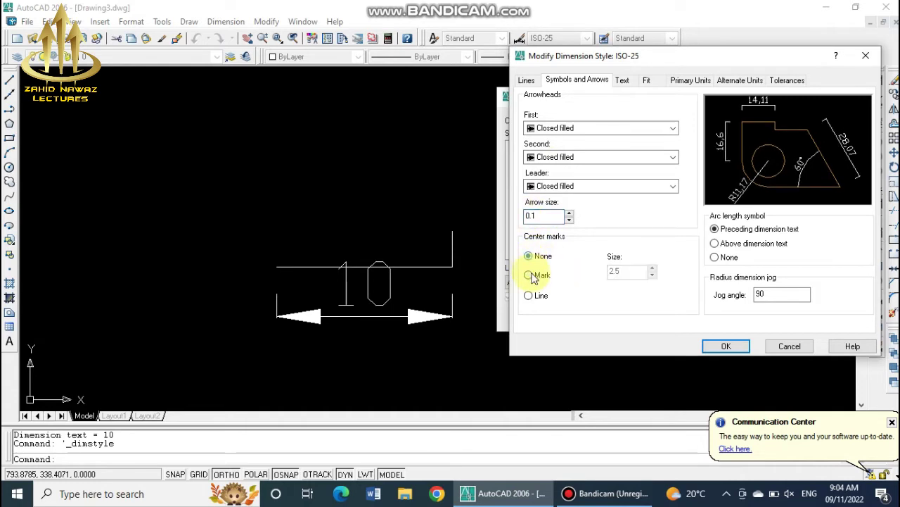
Step: Change the Standard text style used by ISO-25 to the Arial font
{"action": "left_click", "coordinate": [622, 80]}
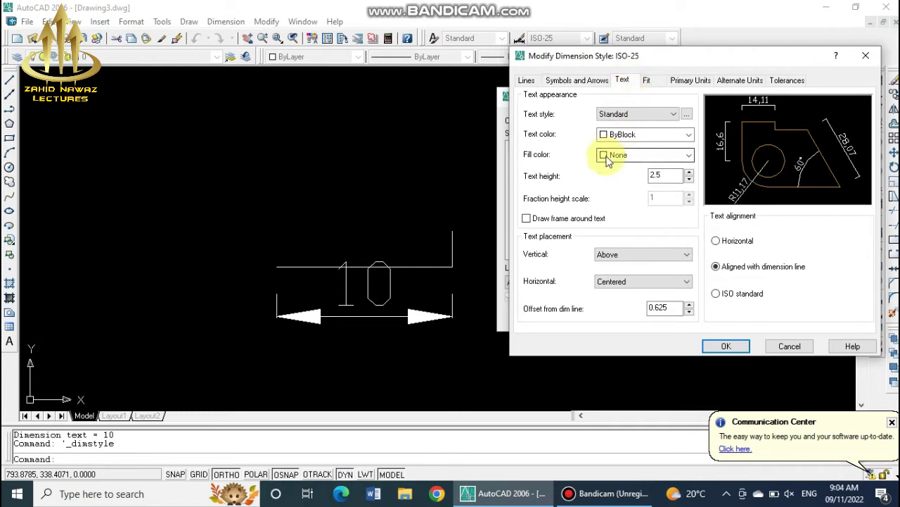
{"action": "left_click", "coordinate": [689, 113]}
{"action": "left_click", "coordinate": [633, 199]}
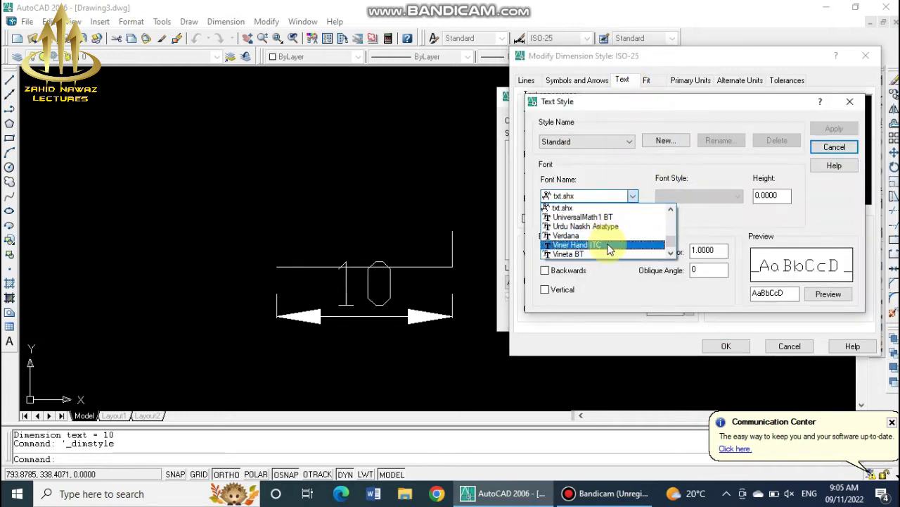
{"action": "key", "text": "a"}
{"action": "left_click", "coordinate": [591, 245]}
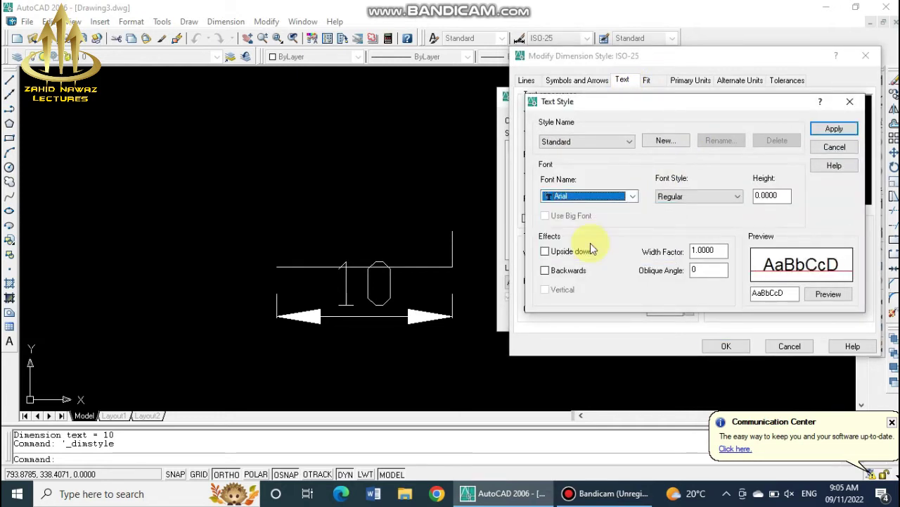
{"action": "left_click", "coordinate": [834, 129]}
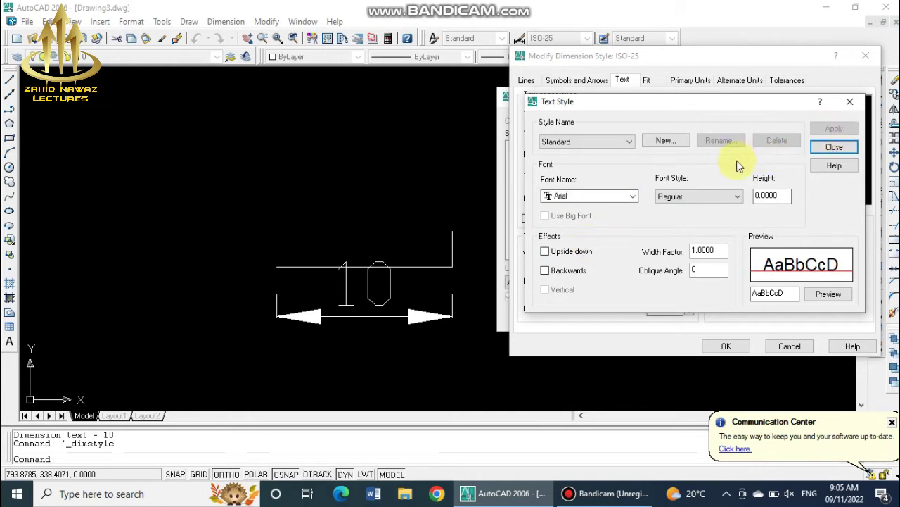
{"action": "left_click", "coordinate": [835, 146]}
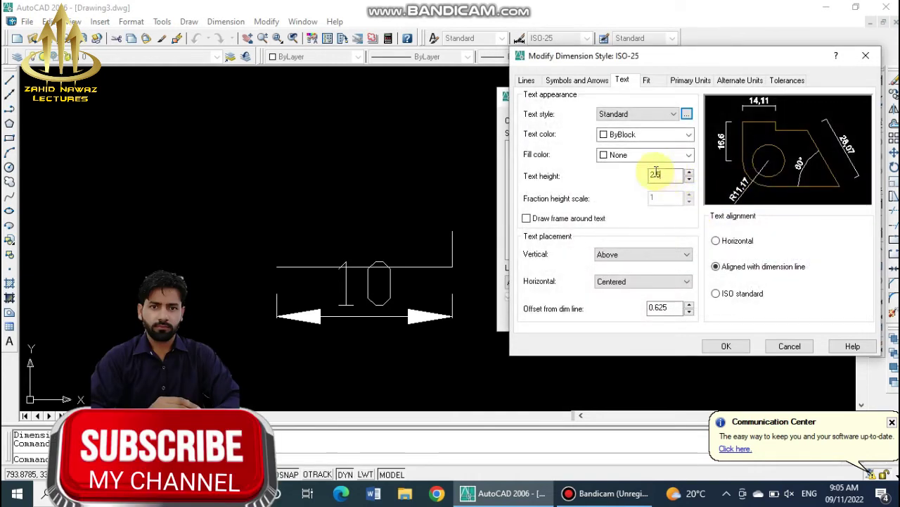
Step: Set text height 0.2, no text frame, vertically centred text and 0.25 dimension-line offset
{"action": "double_click", "coordinate": [656, 174]}
{"action": "type", "text": "20"}
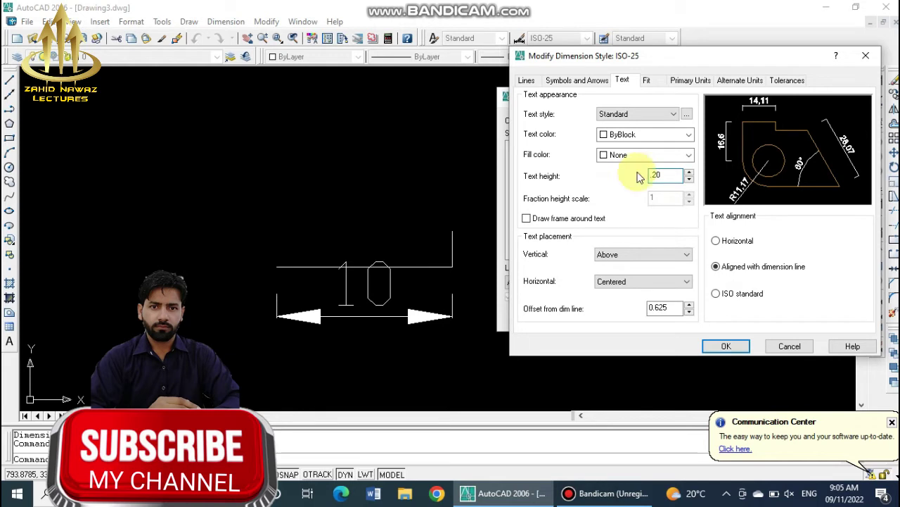
{"action": "left_click", "coordinate": [527, 218]}
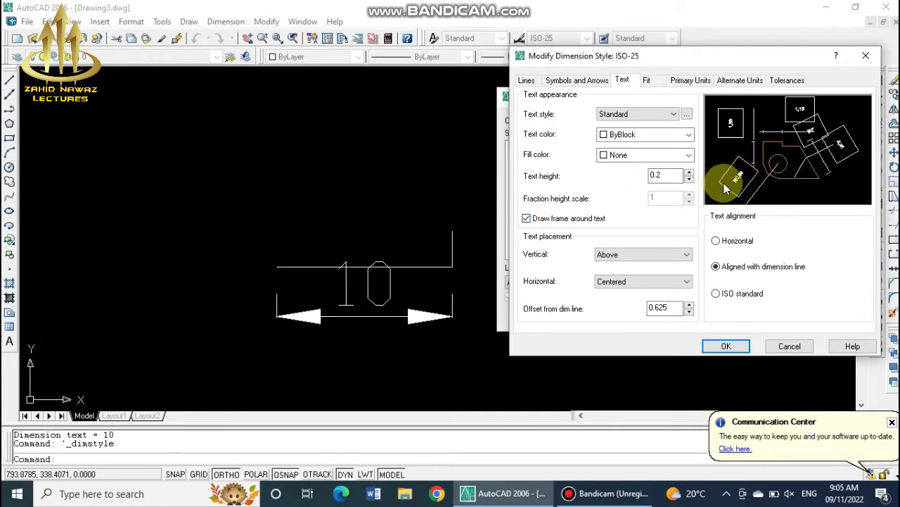
{"action": "left_click", "coordinate": [527, 219]}
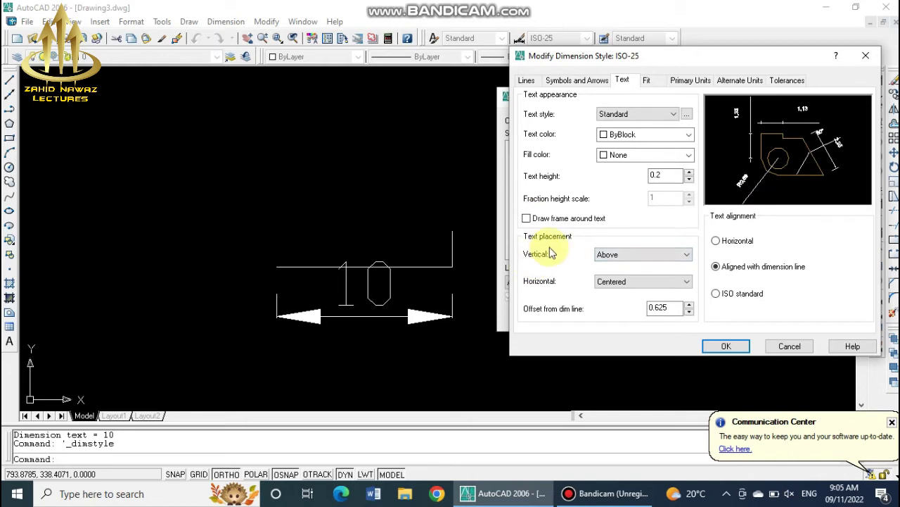
{"action": "left_click", "coordinate": [689, 256]}
{"action": "left_click", "coordinate": [654, 267]}
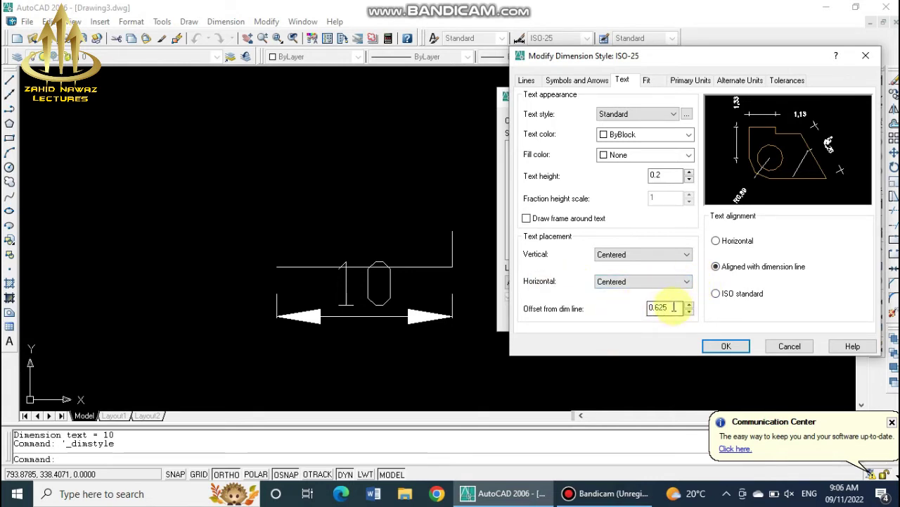
{"action": "left_click_drag", "start_coordinate": [681, 307], "coordinate": [627, 308]}
{"action": "type", "text": ".25"}
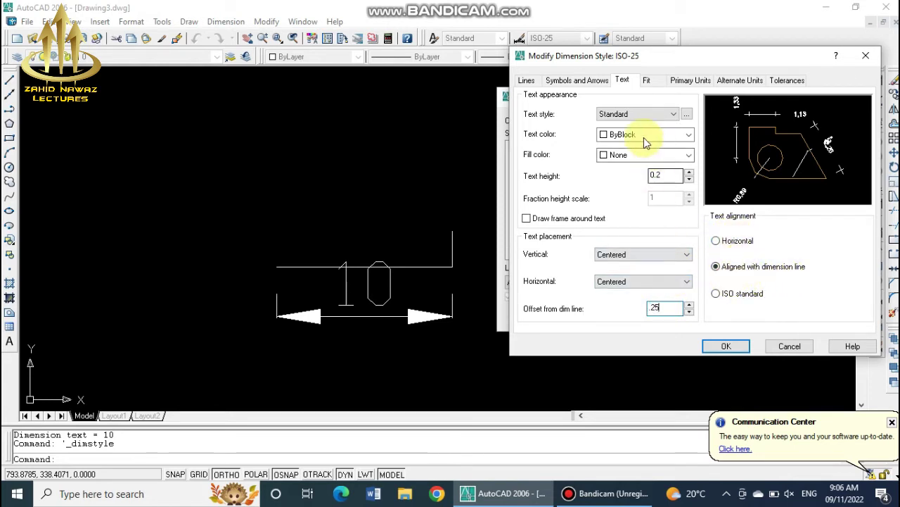
{"action": "left_click", "coordinate": [648, 81]}
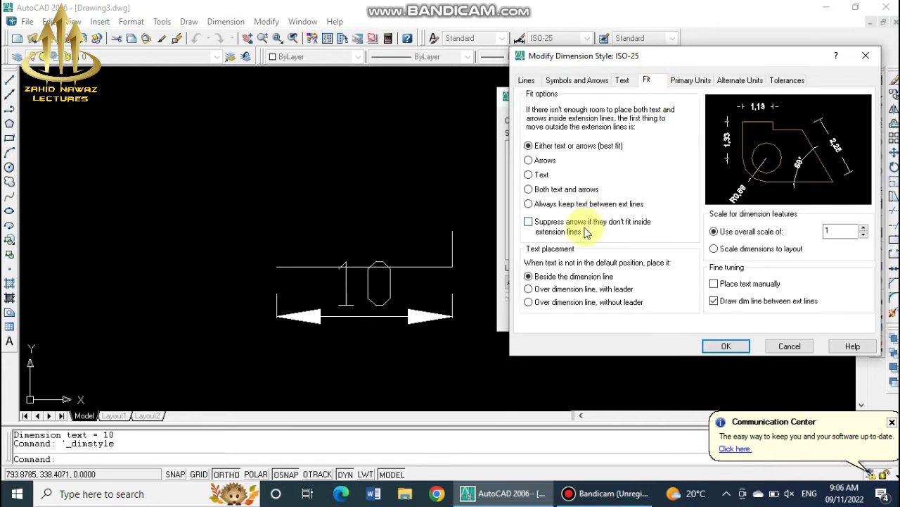
Step: Always keep text between extension lines and use Decimal units with a period separator
{"action": "left_click", "coordinate": [529, 205]}
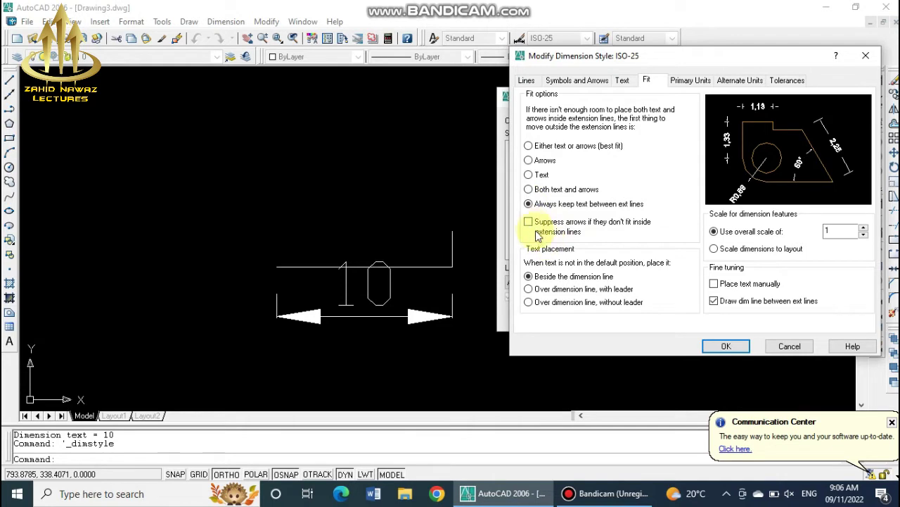
{"action": "left_click", "coordinate": [681, 85]}
{"action": "left_click", "coordinate": [688, 109]}
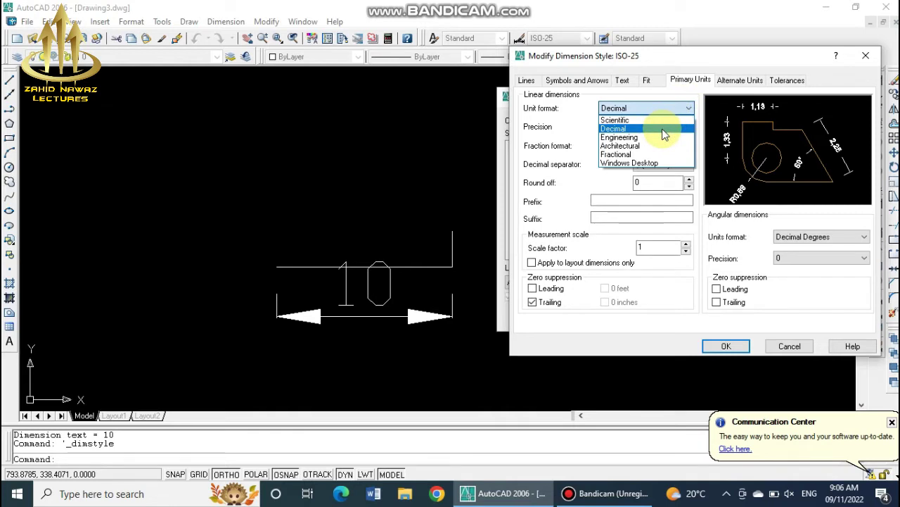
{"action": "left_click", "coordinate": [662, 131]}
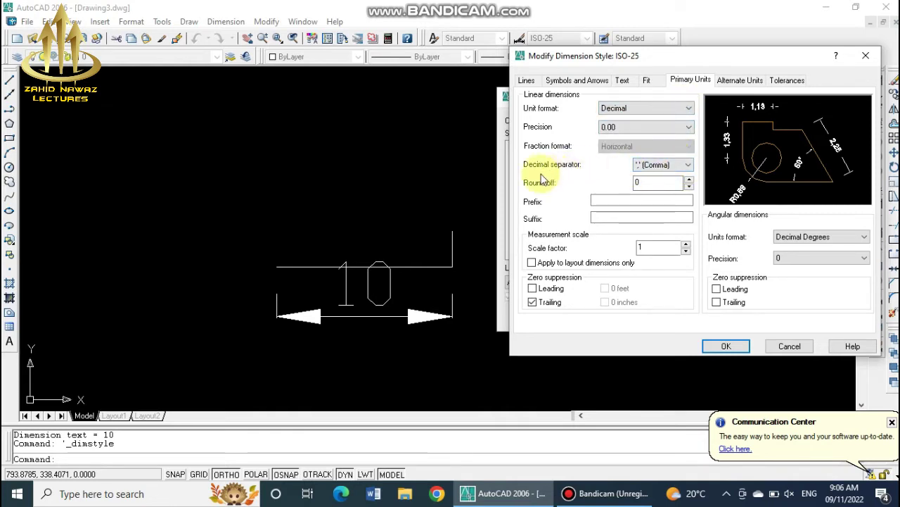
{"action": "left_click", "coordinate": [689, 166]}
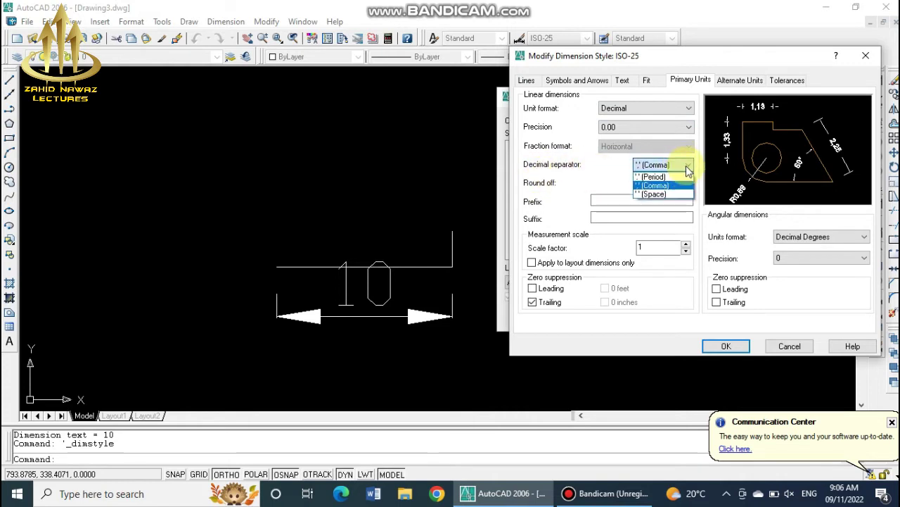
{"action": "left_click", "coordinate": [668, 177]}
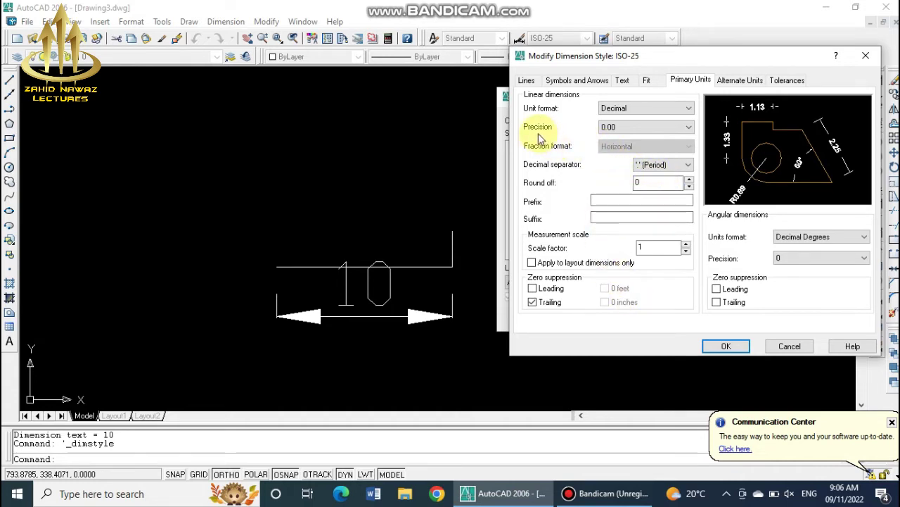
Step: Keep 0.00 precision, apply the updated ISO-25 style, and zoom the drawing to view it
{"action": "left_click", "coordinate": [675, 128]}
{"action": "left_click", "coordinate": [687, 126]}
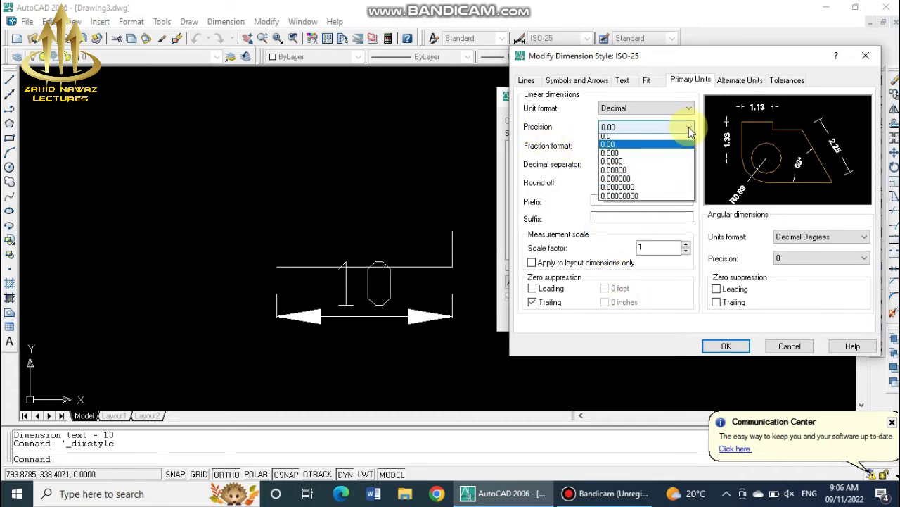
{"action": "left_click", "coordinate": [651, 152]}
{"action": "left_click", "coordinate": [726, 346]}
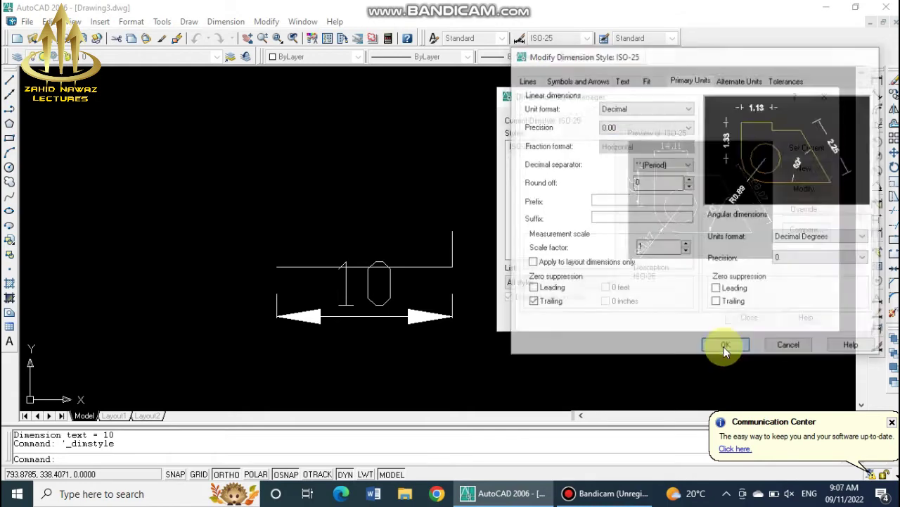
{"action": "scroll", "coordinate": [355, 325], "scroll_direction": "up", "scroll_amount": 3}
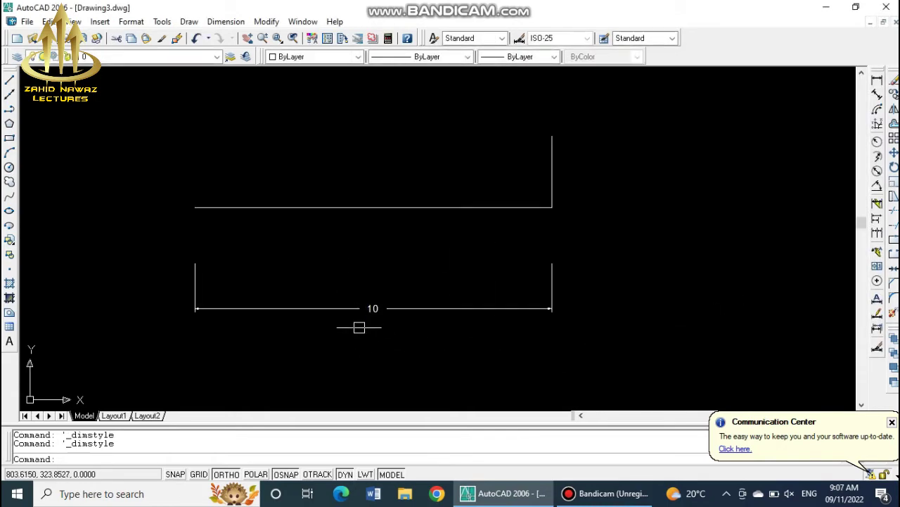
{"action": "scroll", "coordinate": [428, 331], "scroll_direction": "up", "scroll_amount": 2}
{"action": "scroll", "coordinate": [453, 332], "scroll_direction": "up", "scroll_amount": 3}
{"action": "scroll", "coordinate": [465, 313], "scroll_direction": "down", "scroll_amount": 4}
{"action": "scroll", "coordinate": [464, 313], "scroll_direction": "up", "scroll_amount": 2}
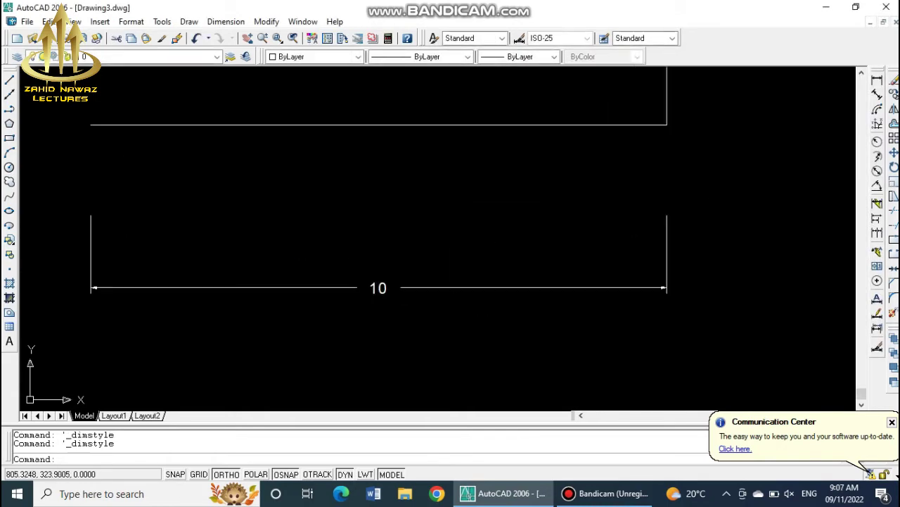
{"action": "scroll", "coordinate": [455, 312], "scroll_direction": "up", "scroll_amount": 2}
{"action": "scroll", "coordinate": [455, 316], "scroll_direction": "down", "scroll_amount": 4}
{"action": "scroll", "coordinate": [454, 316], "scroll_direction": "up", "scroll_amount": 2}
Step: Add a vertical linear dimension of 2 to the rectangle's short right side
{"action": "scroll", "coordinate": [424, 326], "scroll_direction": "down", "scroll_amount": 4}
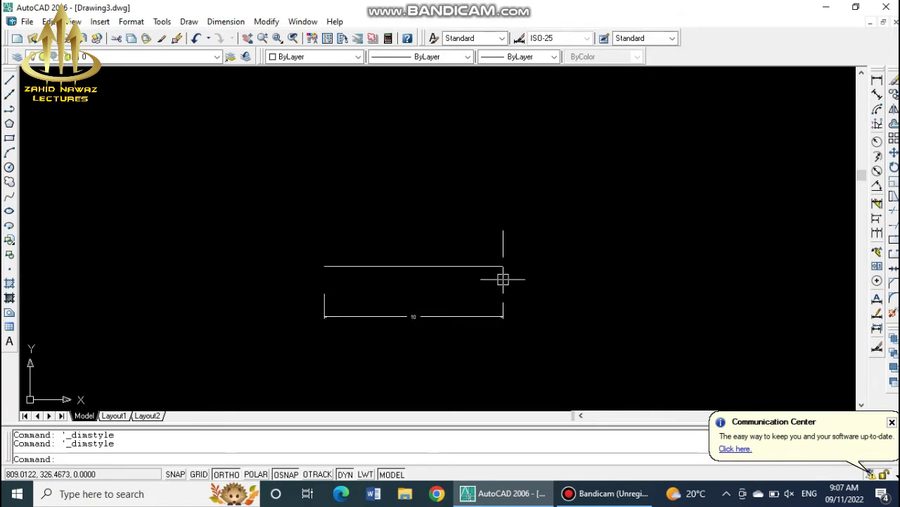
{"action": "scroll", "coordinate": [516, 263], "scroll_direction": "up", "scroll_amount": 5}
{"action": "left_click", "coordinate": [877, 80]}
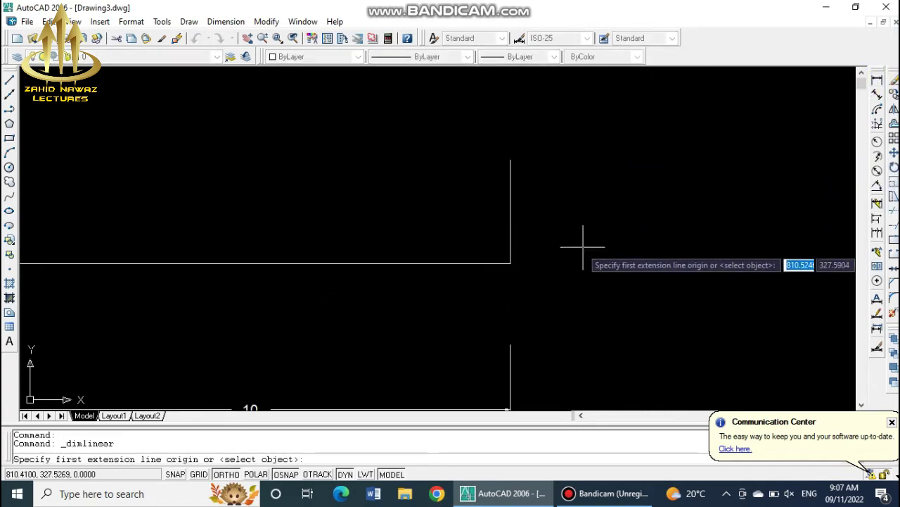
{"action": "left_click", "coordinate": [510, 263]}
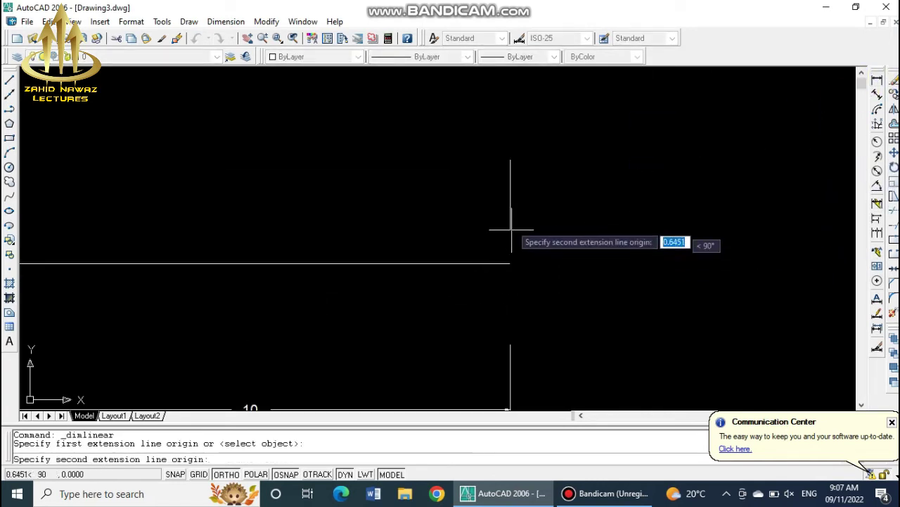
{"action": "left_click", "coordinate": [510, 160]}
{"action": "left_click", "coordinate": [568, 192]}
{"action": "scroll", "coordinate": [465, 279], "scroll_direction": "down", "scroll_amount": 1}
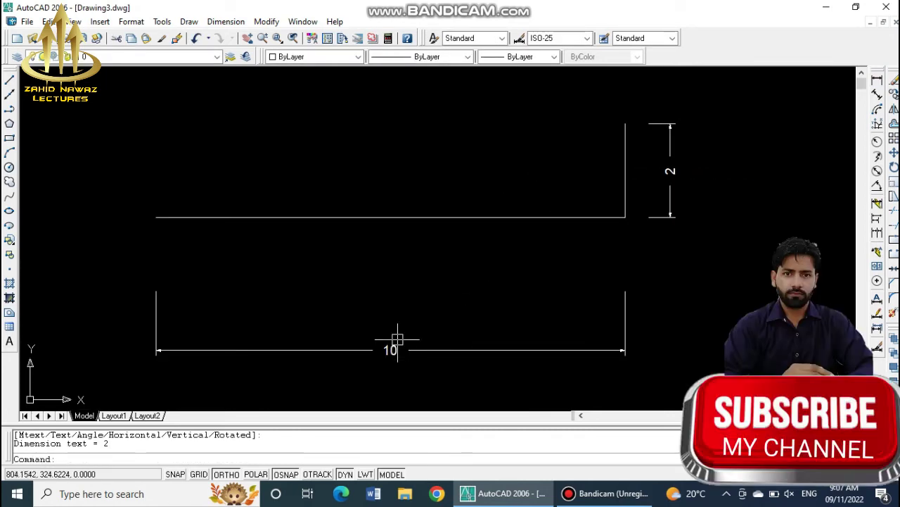
Step: Change the ISO-25 dimension text height from 0.2 to 30 on the Text tab
{"action": "left_click", "coordinate": [130, 21]}
{"action": "left_click", "coordinate": [181, 123]}
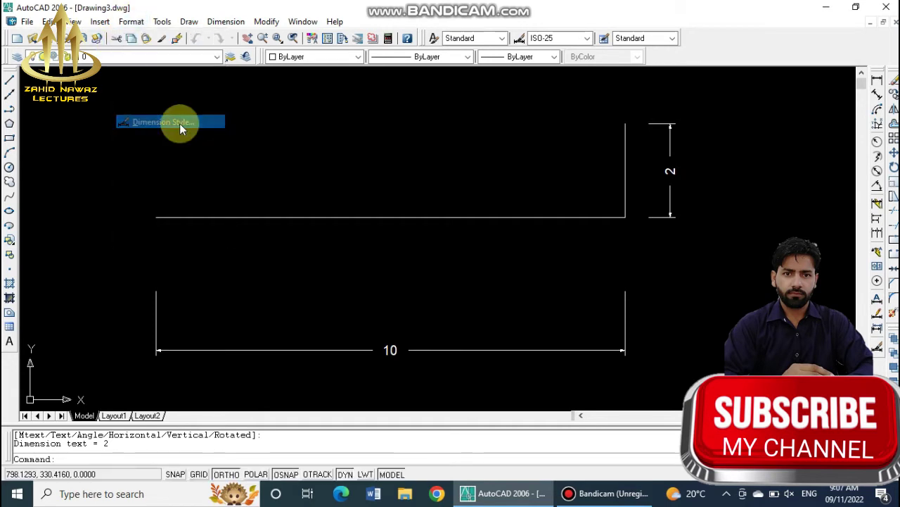
{"action": "left_click", "coordinate": [594, 216]}
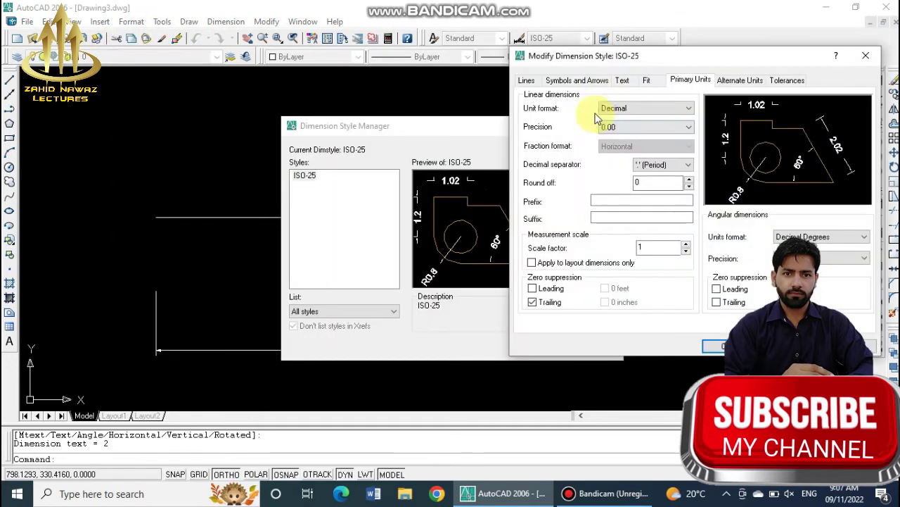
{"action": "left_click", "coordinate": [622, 81]}
{"action": "double_click", "coordinate": [659, 175]}
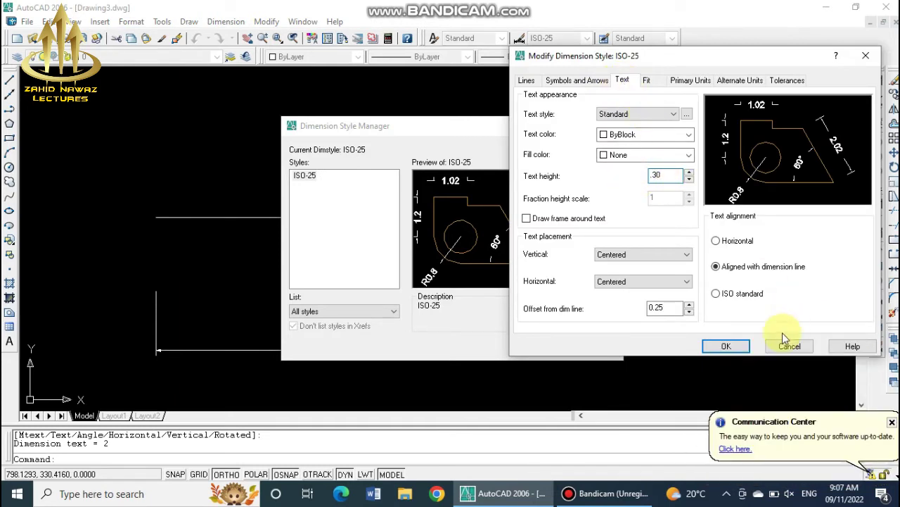
{"action": "left_click", "coordinate": [732, 346]}
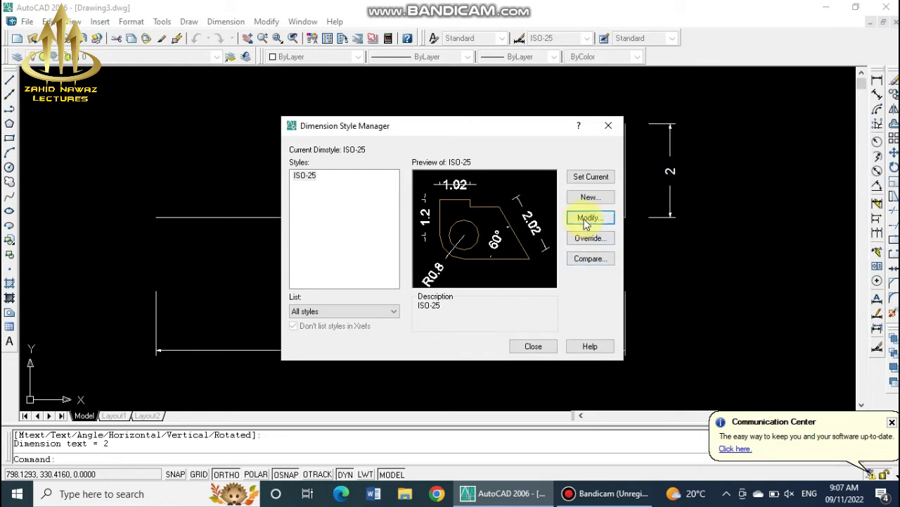
Step: Close the style manager and dimension the top line with a 4.31 linear dimension above it
{"action": "left_click", "coordinate": [534, 347]}
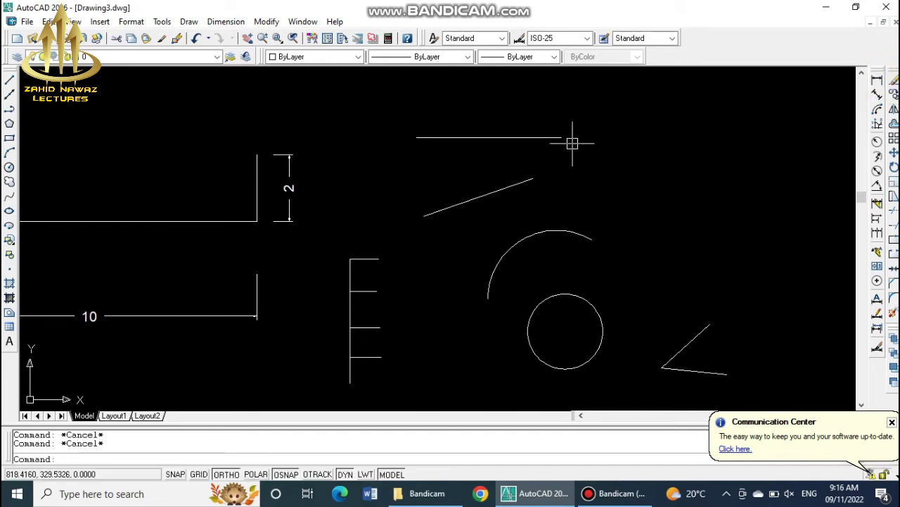
{"action": "left_click", "coordinate": [876, 83]}
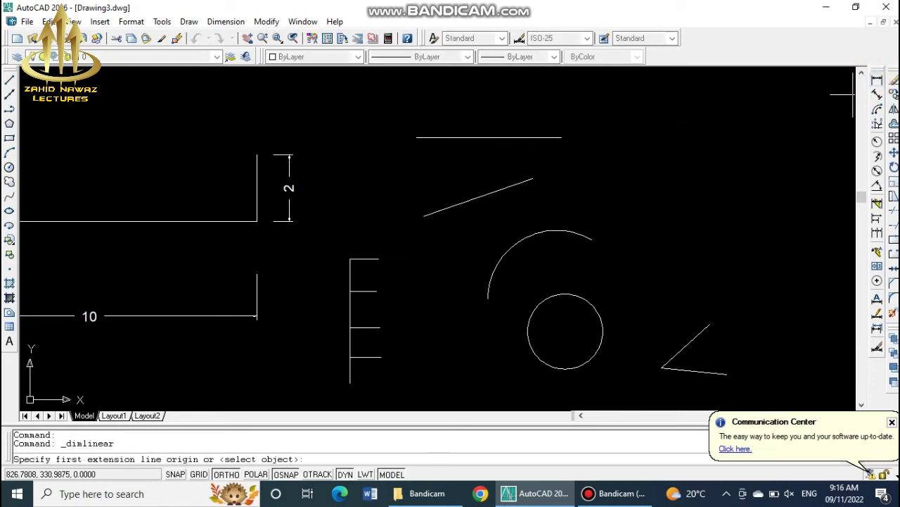
{"action": "left_click", "coordinate": [417, 137]}
{"action": "left_click", "coordinate": [561, 137]}
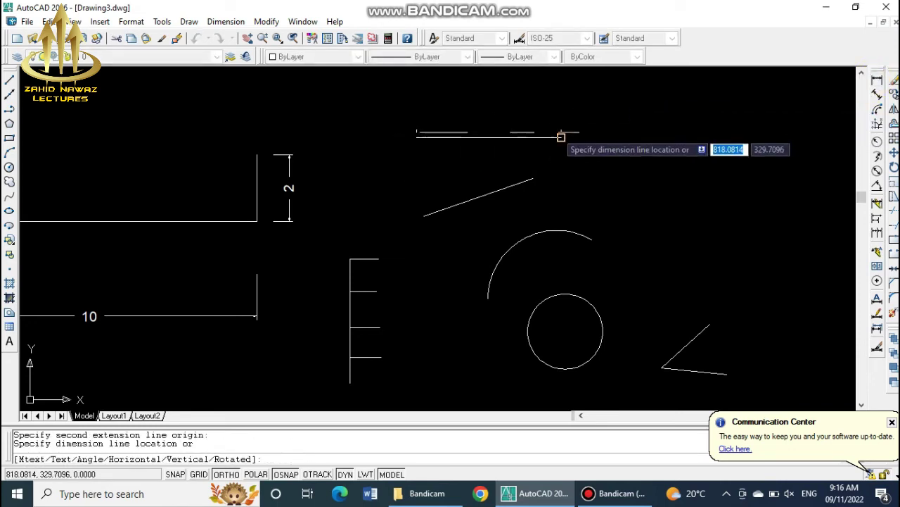
{"action": "left_click", "coordinate": [543, 122]}
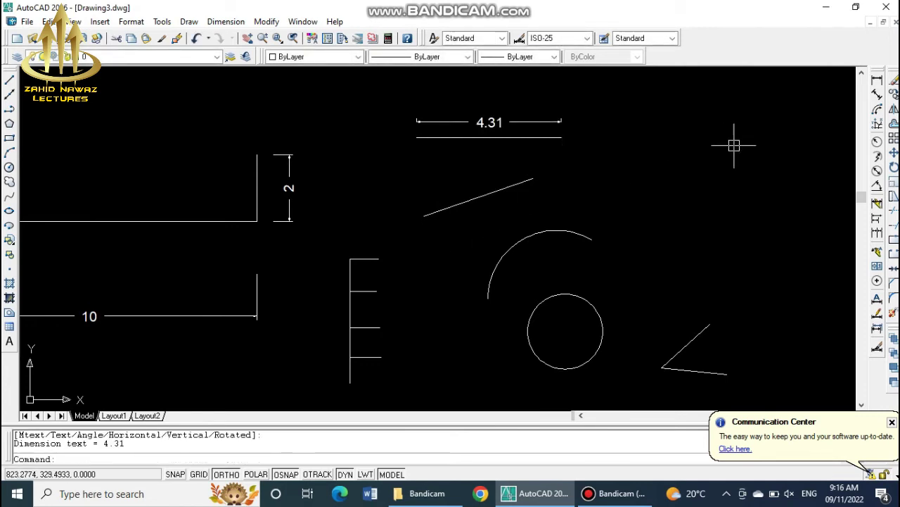
Step: Add an aligned dimension of 3.44 above the slanted line
{"action": "left_click", "coordinate": [878, 100]}
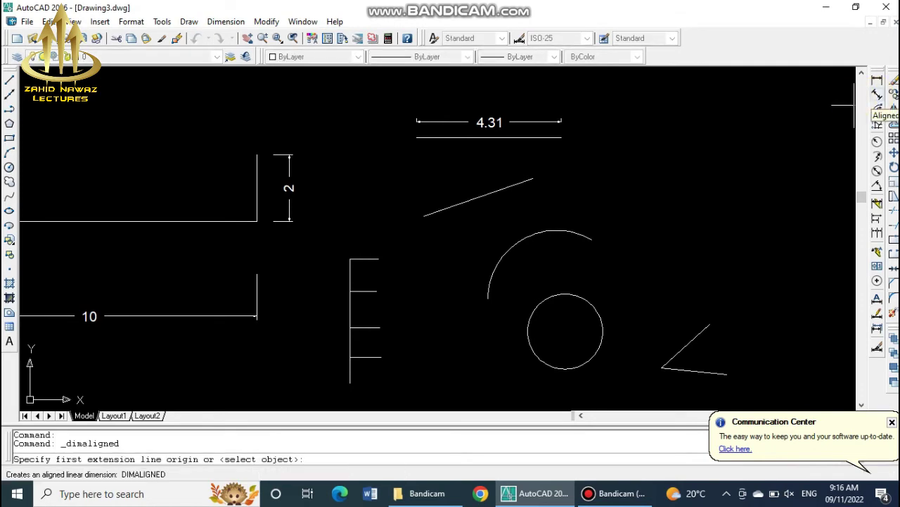
{"action": "left_click", "coordinate": [425, 215]}
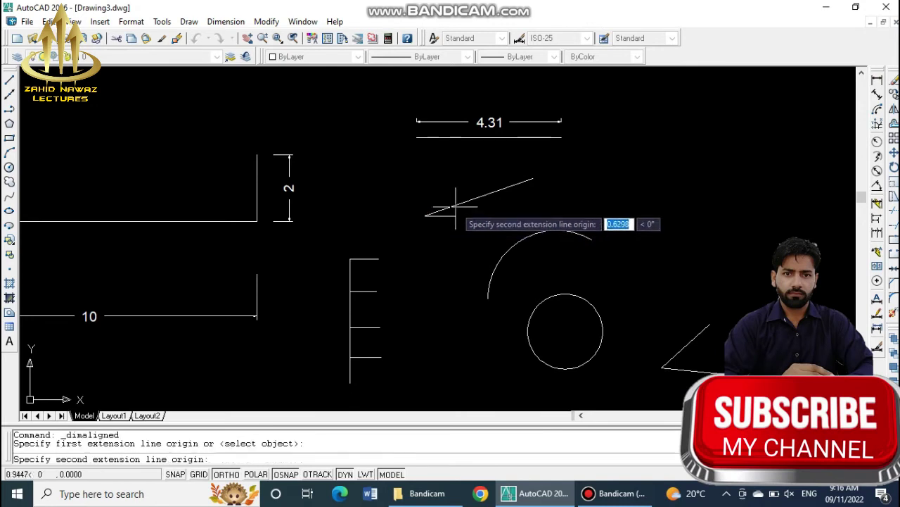
{"action": "left_click", "coordinate": [533, 179]}
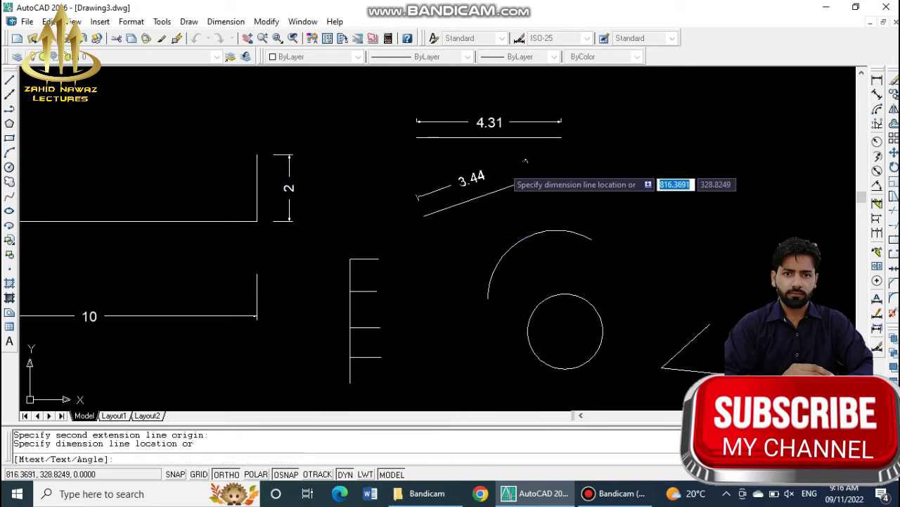
{"action": "left_click", "coordinate": [502, 169]}
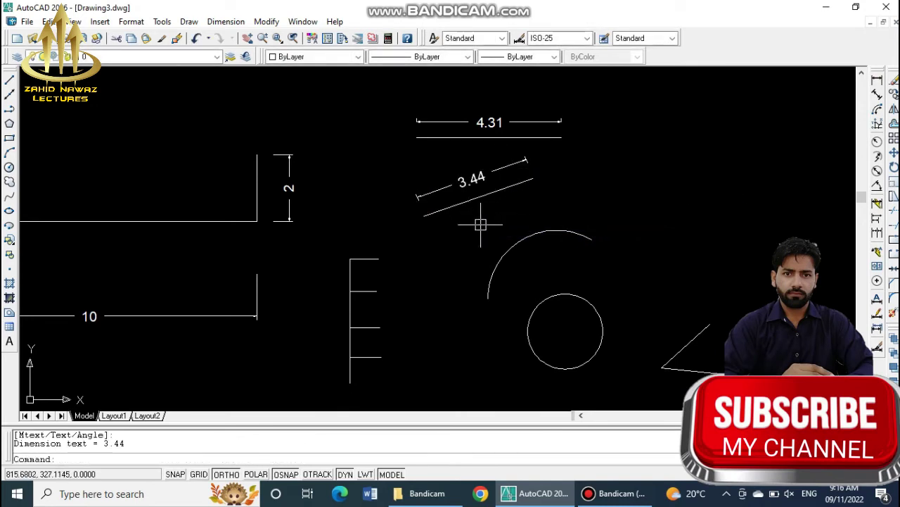
Step: Add a 4.29 arc length dimension to the open arc, placed outside it
{"action": "left_click", "coordinate": [877, 113]}
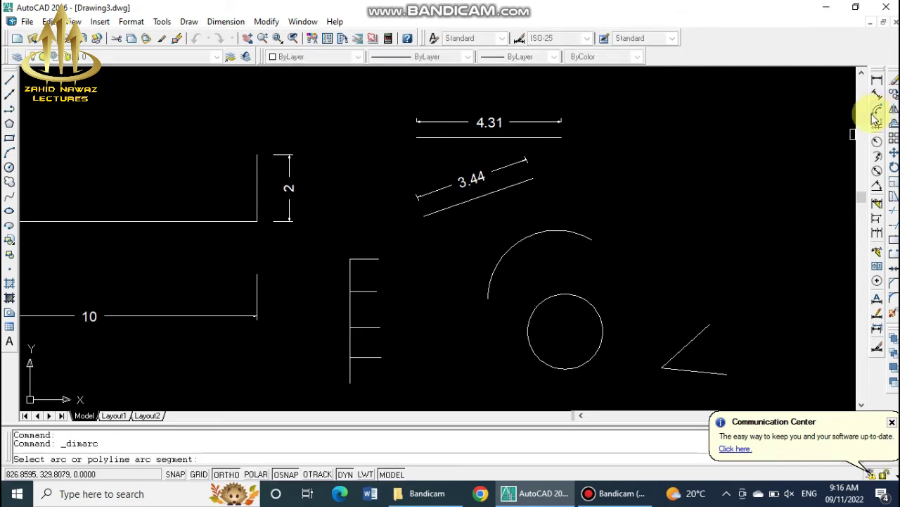
{"action": "left_click", "coordinate": [526, 237]}
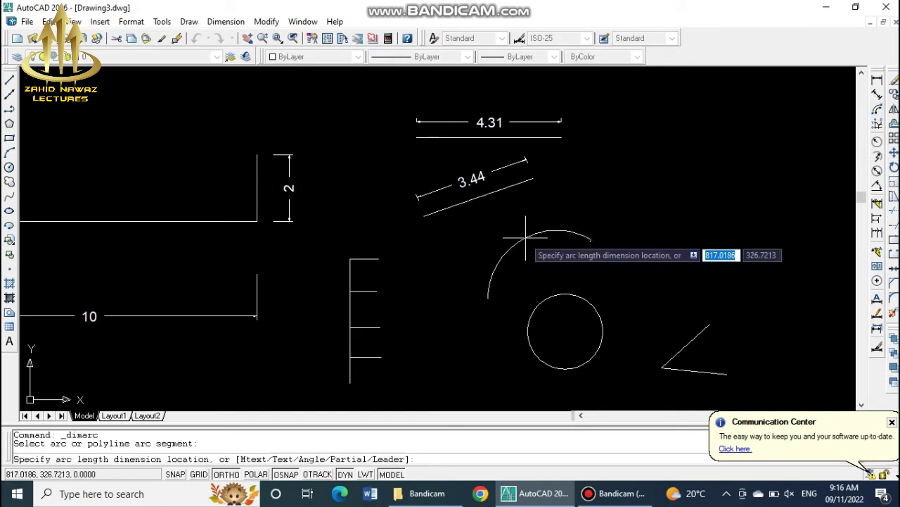
{"action": "left_click", "coordinate": [513, 219]}
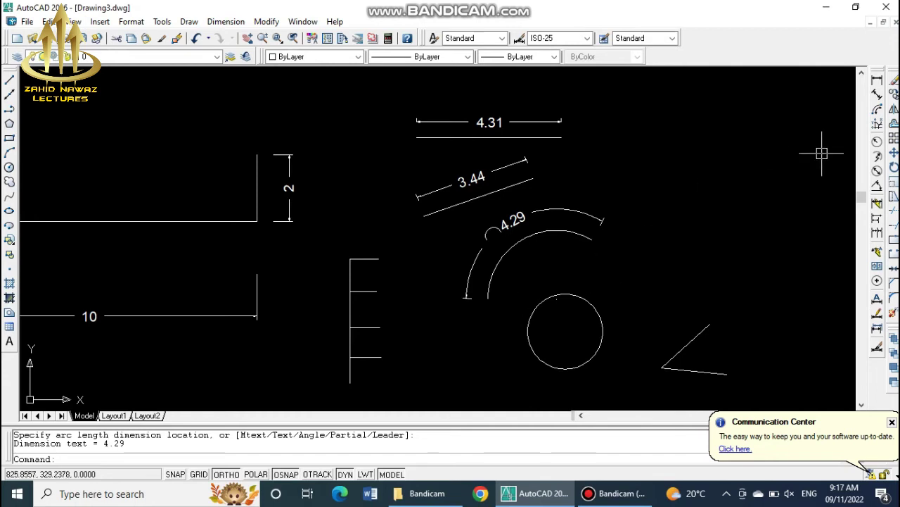
Step: Add an R1.12 radius dimension to the circle
{"action": "left_click", "coordinate": [879, 143]}
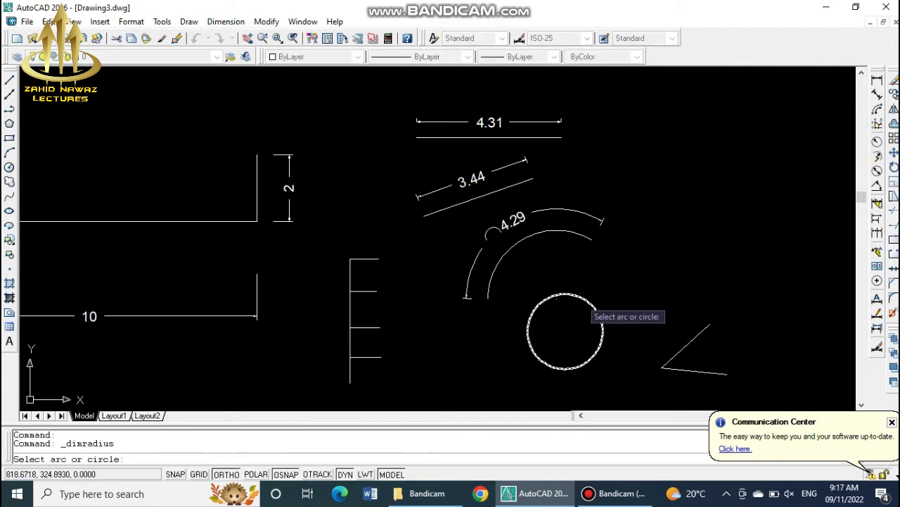
{"action": "left_click", "coordinate": [593, 308]}
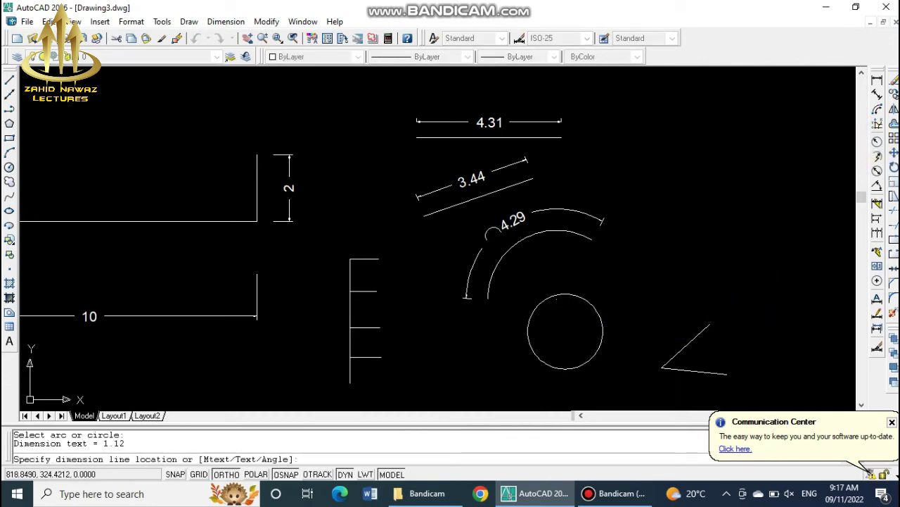
{"action": "left_click", "coordinate": [583, 315]}
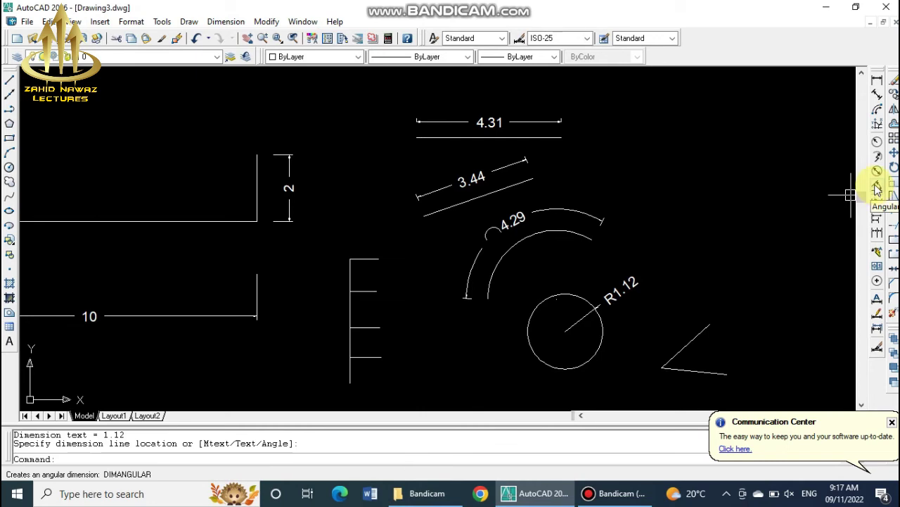
Step: Add a 48° angular dimension between the upper and lower angled lines
{"action": "left_click", "coordinate": [879, 191]}
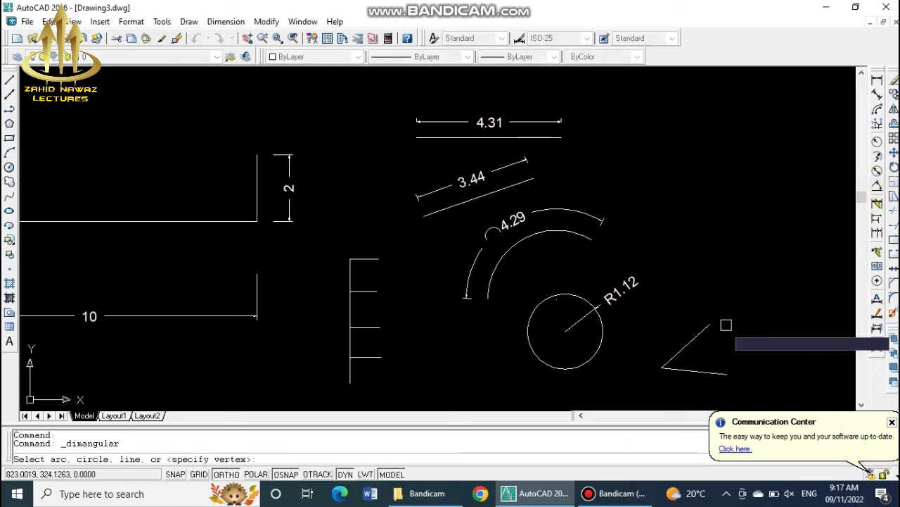
{"action": "left_click", "coordinate": [693, 339]}
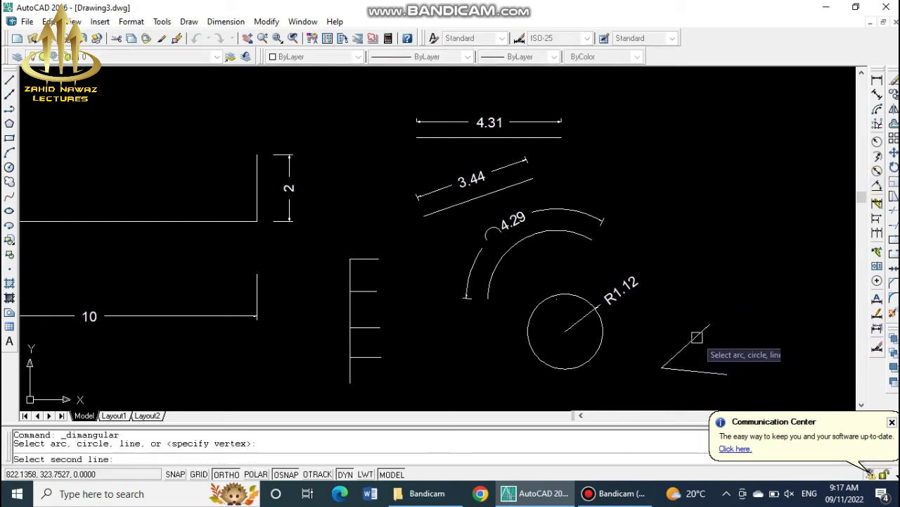
{"action": "left_click", "coordinate": [705, 366]}
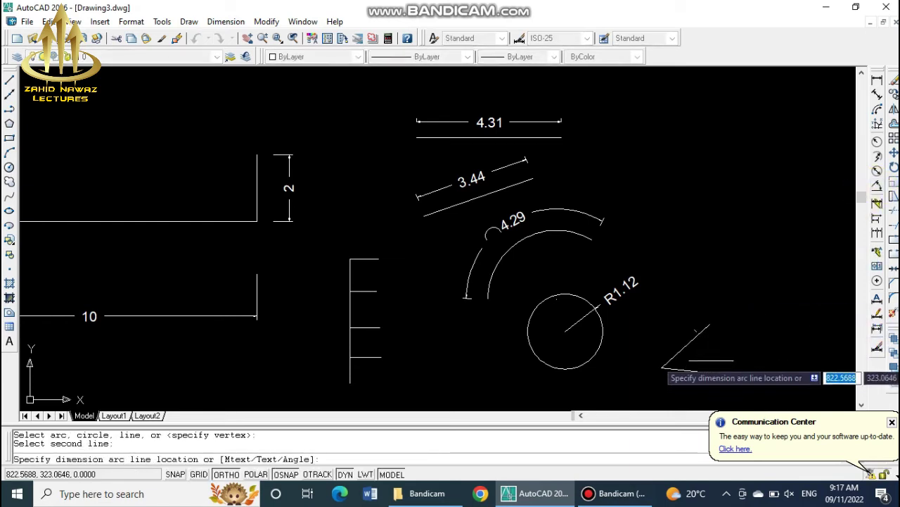
{"action": "left_click", "coordinate": [729, 355]}
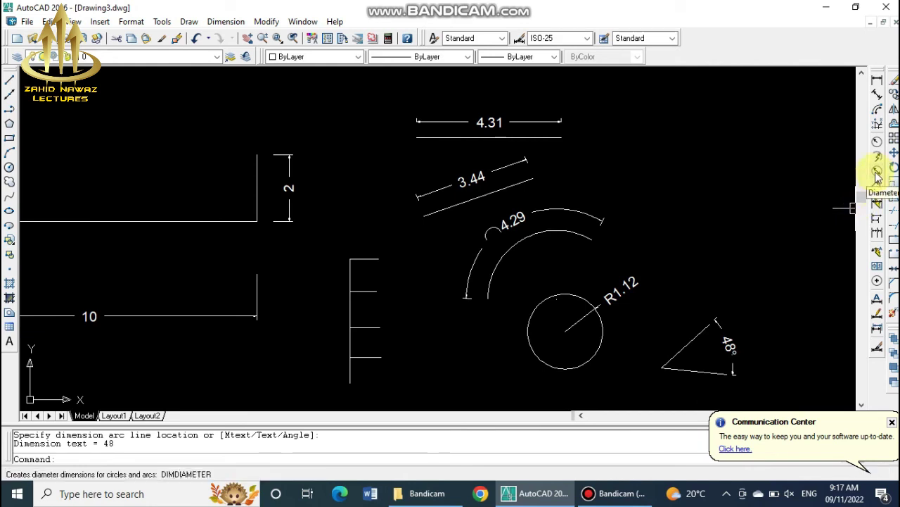
Step: Add a Ø2.24 diameter dimension to the circle
{"action": "left_click", "coordinate": [878, 176]}
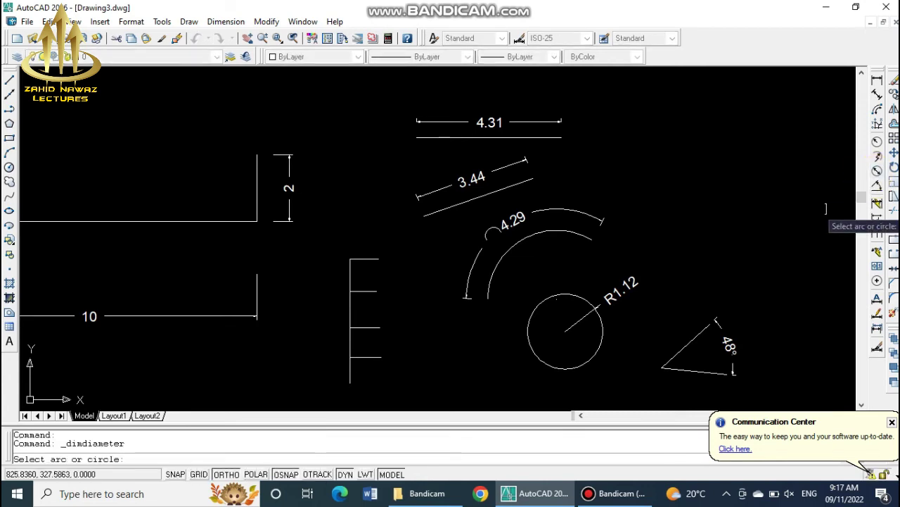
{"action": "left_click", "coordinate": [533, 344]}
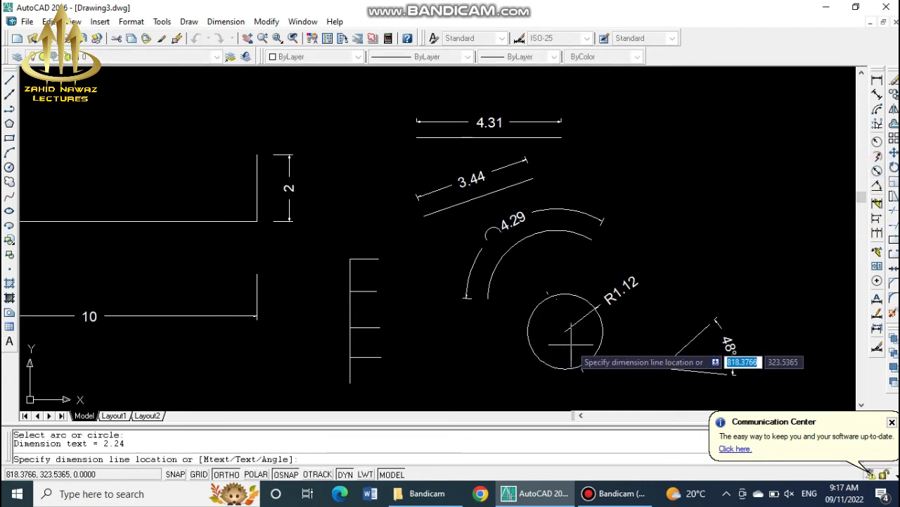
{"action": "left_click", "coordinate": [613, 366]}
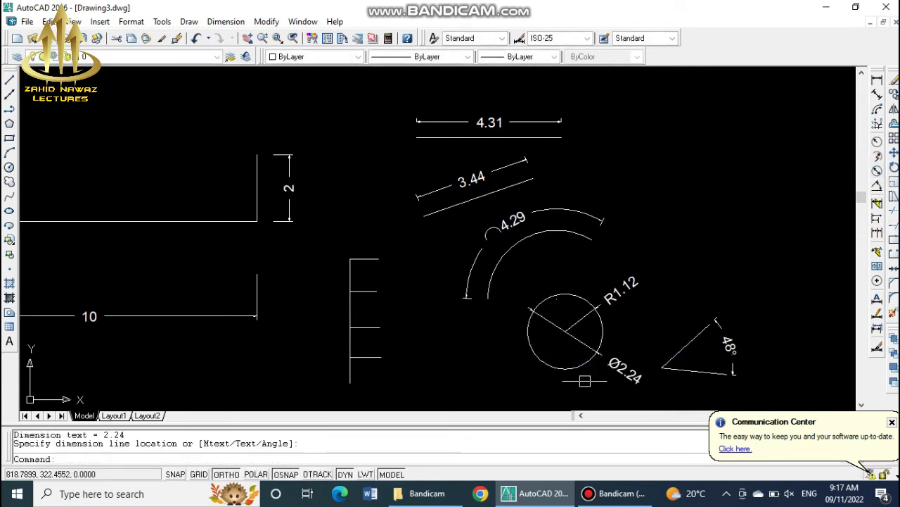
Step: Quick-dimension the top horizontal line, placing a second 4.31 dimension below the first
{"action": "left_click", "coordinate": [877, 204]}
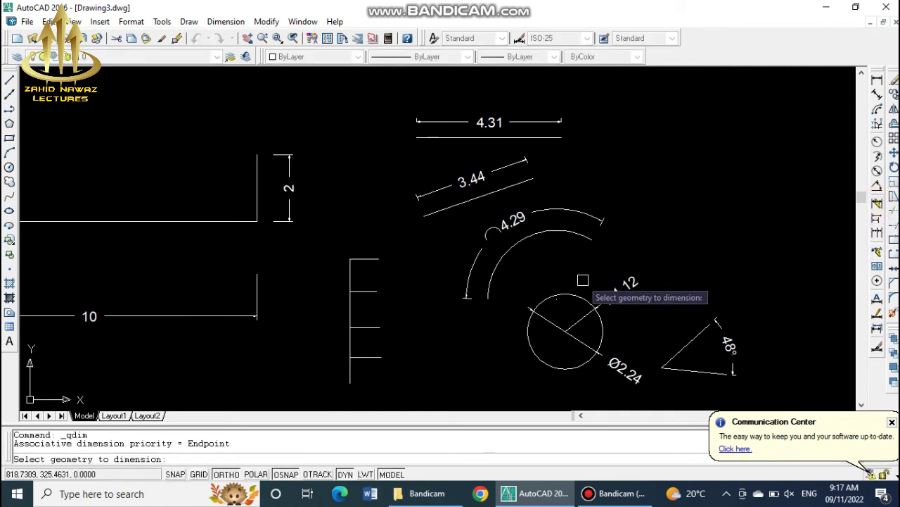
{"action": "left_click", "coordinate": [554, 139]}
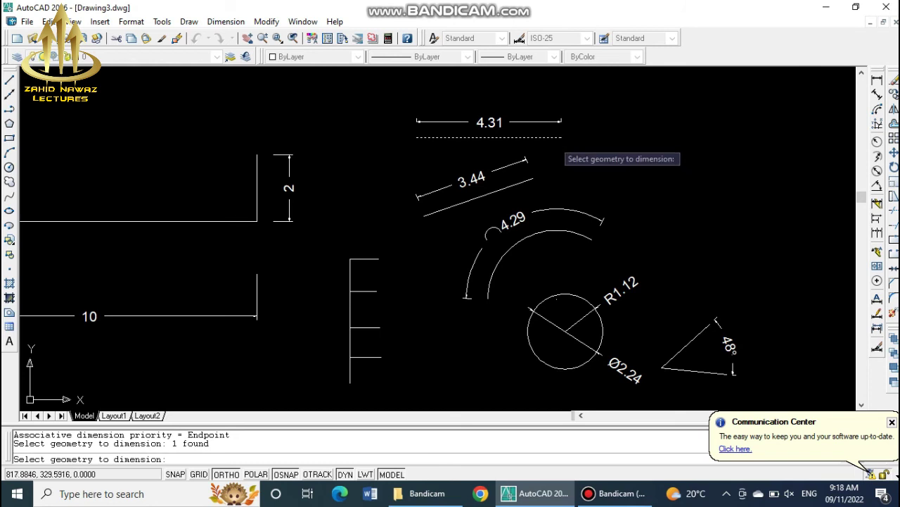
{"action": "key", "text": "Return"}
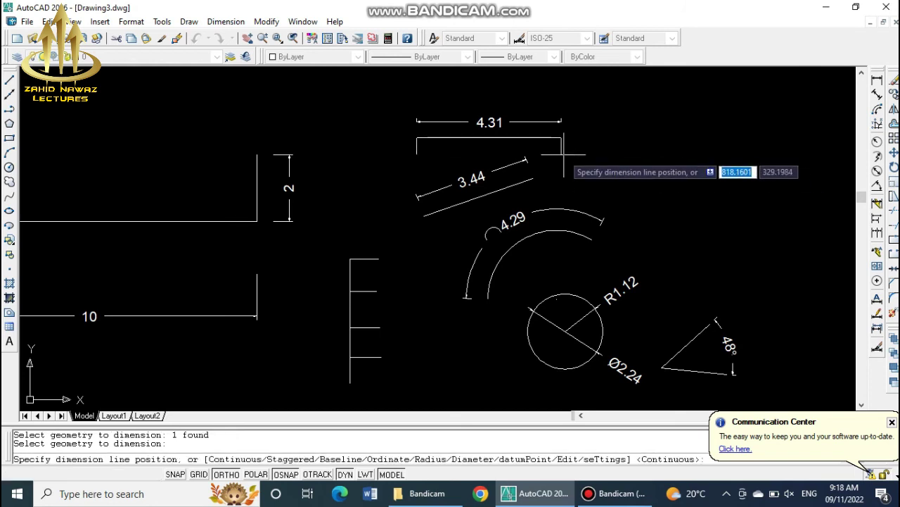
{"action": "left_click", "coordinate": [562, 151]}
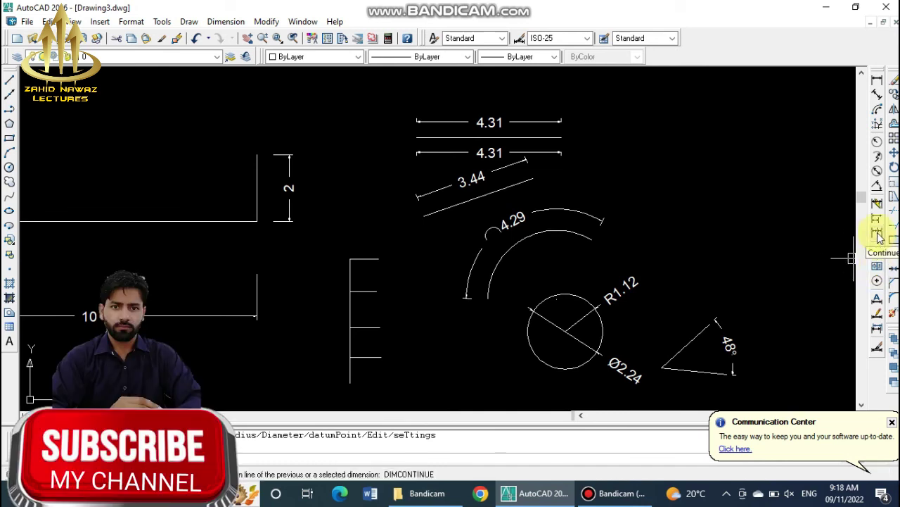
Step: Add a 0.88 vertical linear dimension across the lowest gap of the short lines
{"action": "left_click", "coordinate": [877, 80]}
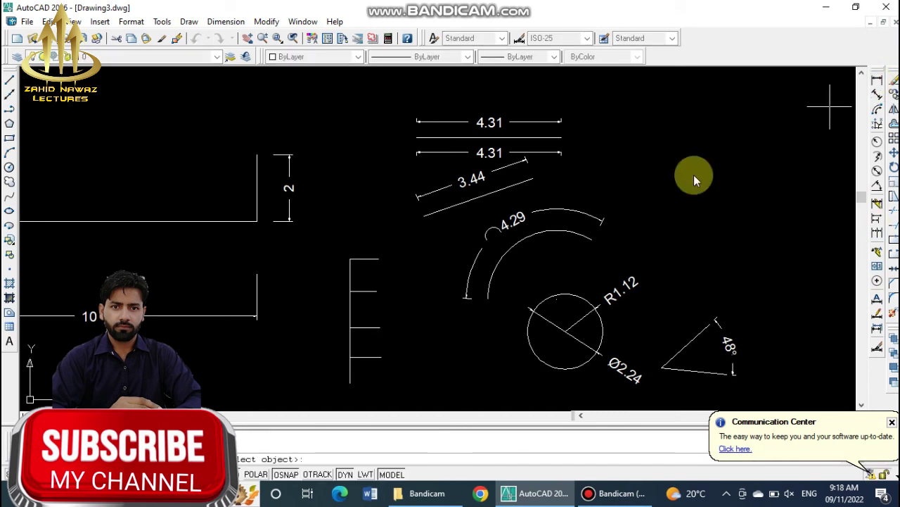
{"action": "left_click", "coordinate": [381, 357]}
{"action": "left_click", "coordinate": [380, 327]}
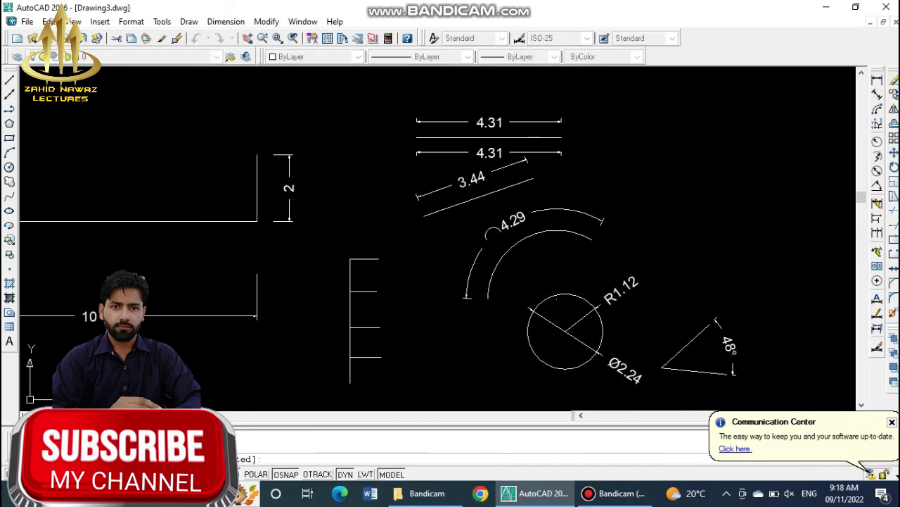
{"action": "left_click", "coordinate": [406, 365]}
Step: Continue the chain with 1.08 and 0.96 dimensions up to the top line
{"action": "scroll", "coordinate": [414, 356], "scroll_direction": "up", "scroll_amount": 3}
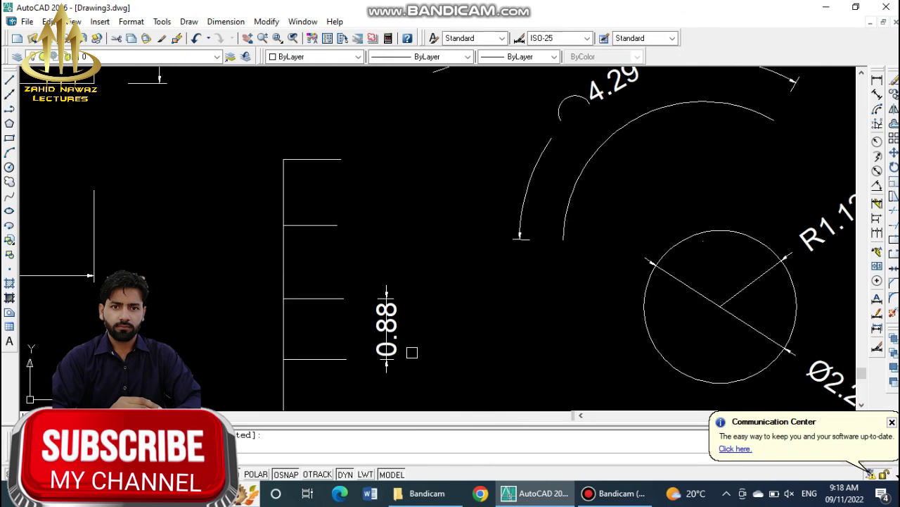
{"action": "left_click", "coordinate": [877, 232]}
{"action": "left_click", "coordinate": [522, 238]}
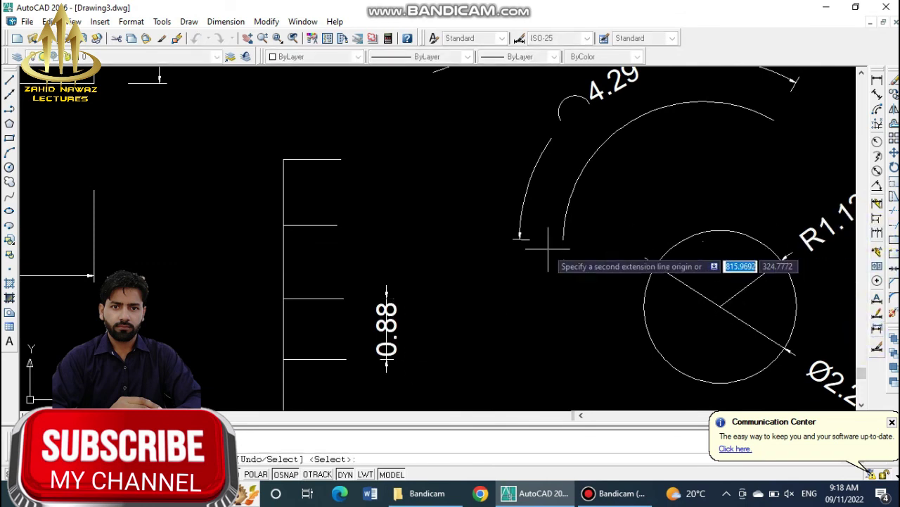
{"action": "left_click", "coordinate": [338, 226]}
{"action": "left_click", "coordinate": [338, 157]}
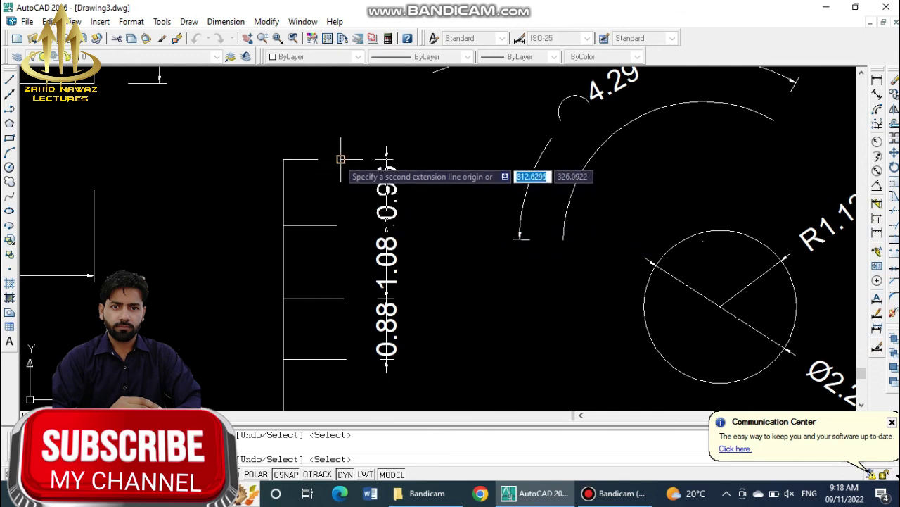
{"action": "key", "text": "Escape"}
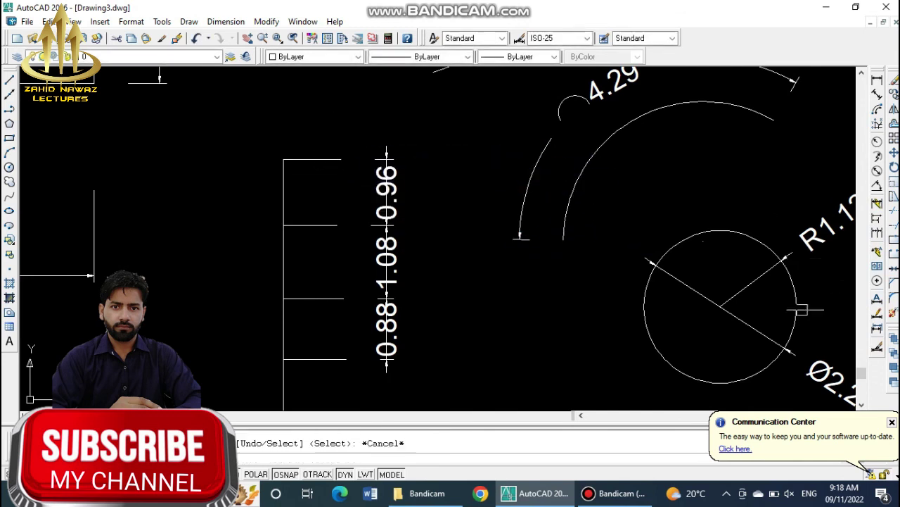
{"action": "scroll", "coordinate": [518, 291], "scroll_direction": "down", "scroll_amount": 4}
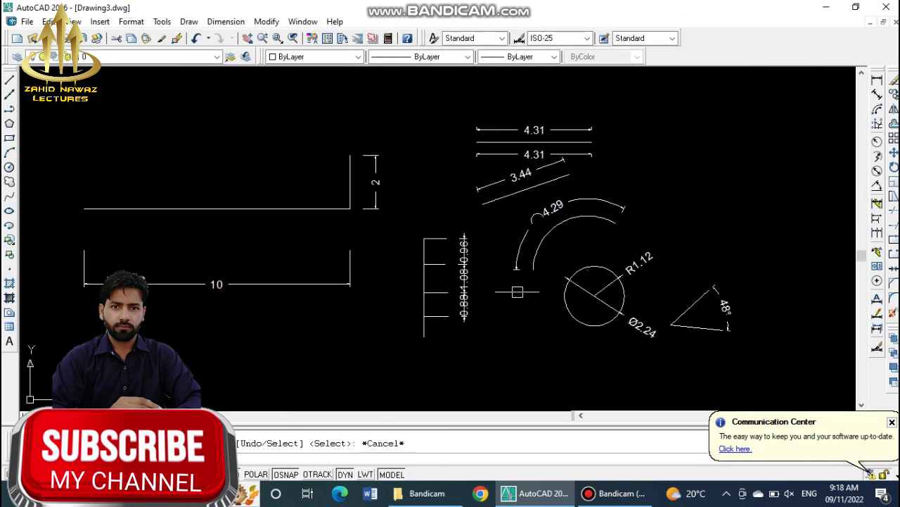
{"action": "scroll", "coordinate": [636, 189], "scroll_direction": "up", "scroll_amount": 1}
{"action": "scroll", "coordinate": [505, 206], "scroll_direction": "down", "scroll_amount": 2}
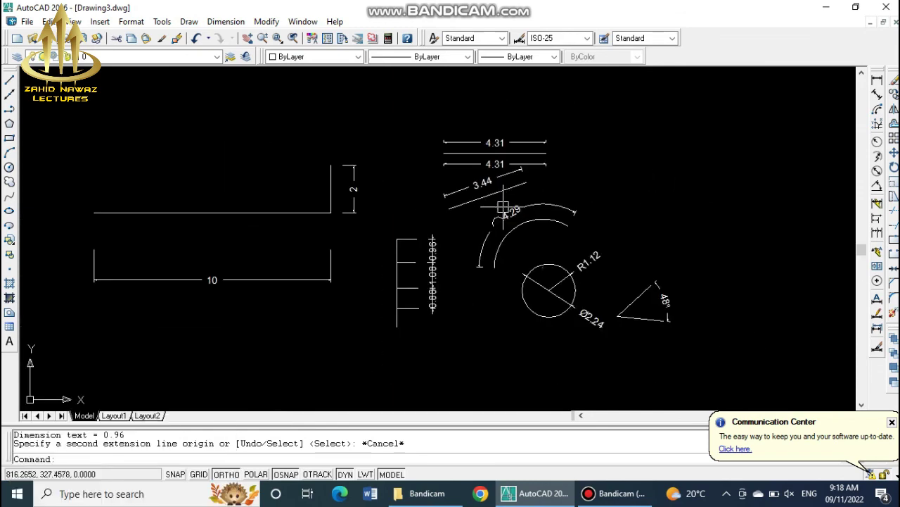
{"action": "scroll", "coordinate": [502, 241], "scroll_direction": "up", "scroll_amount": 2}
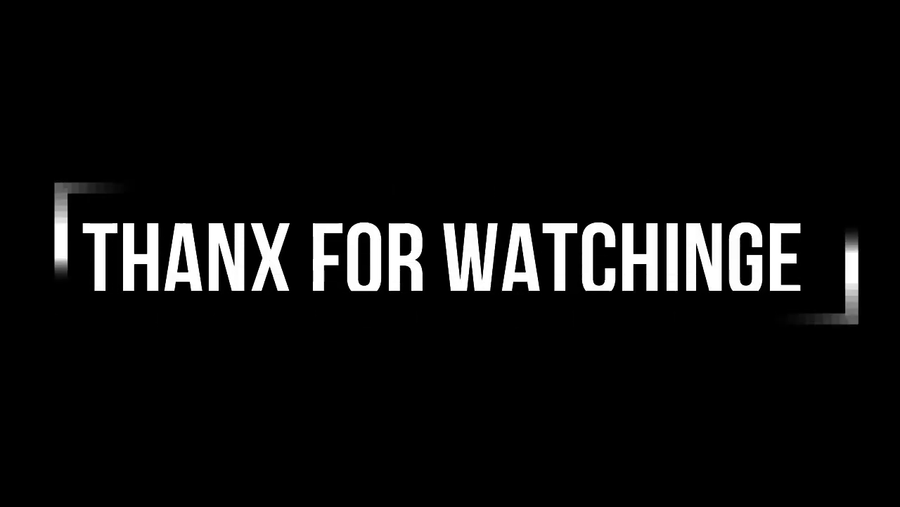